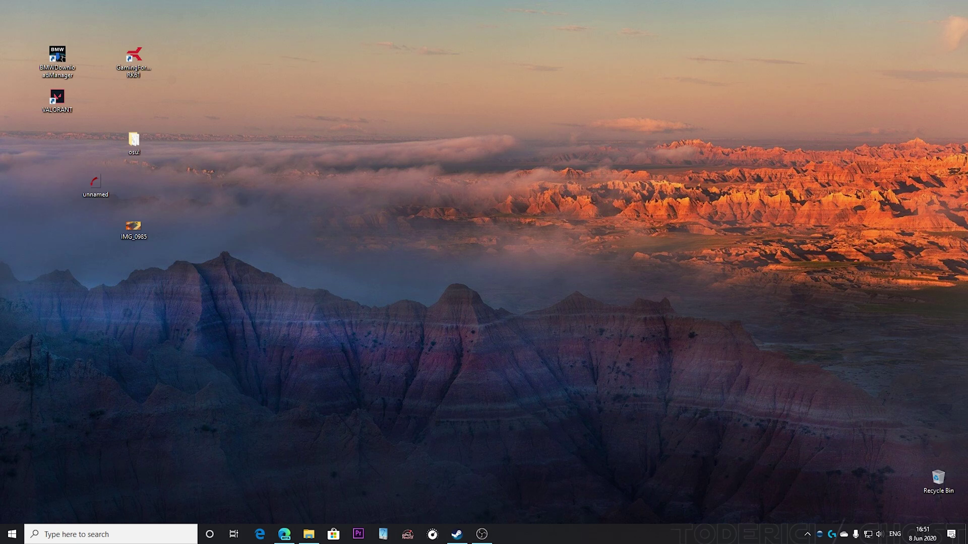
- Clear the desktop, search 'game', and open Game Mode settings to confirm it is Off
key(alt+Tab)
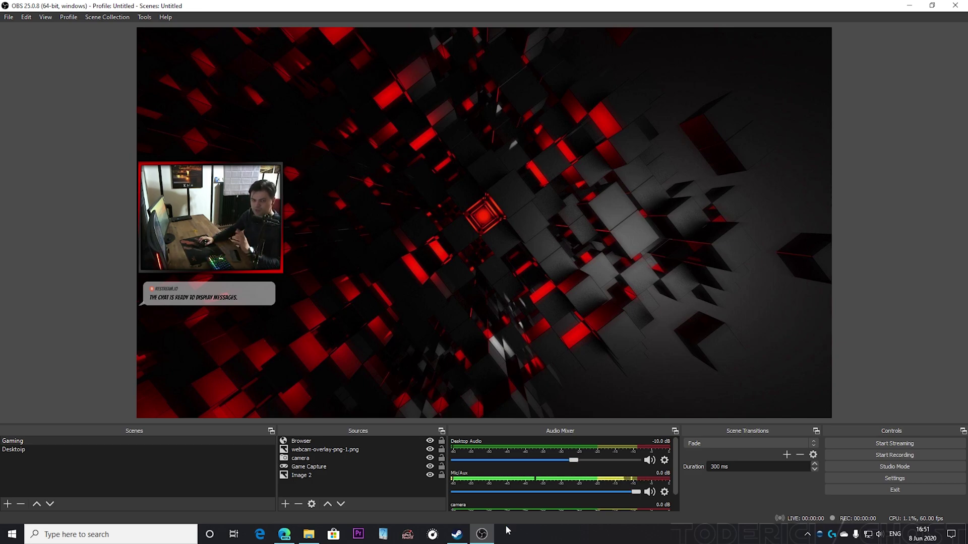
mouse_move(489, 538)
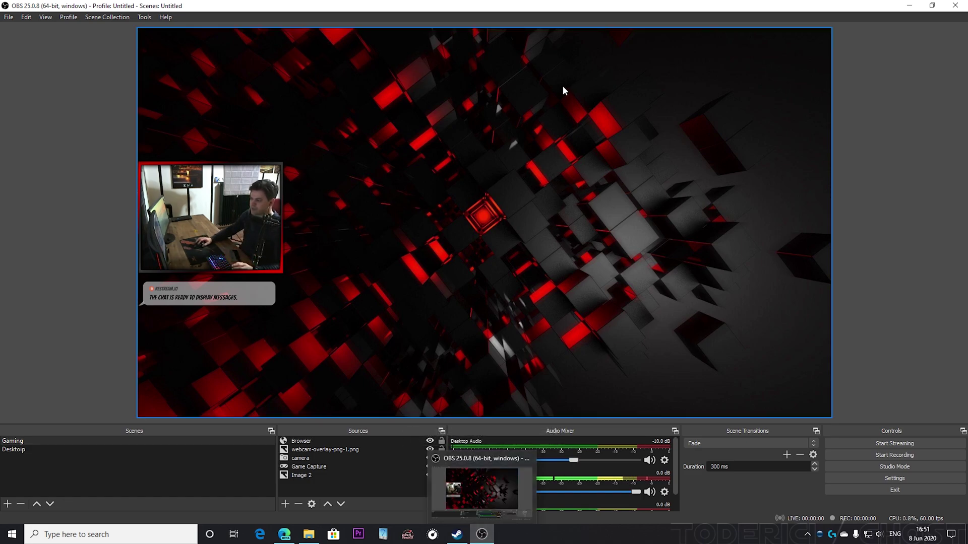
key(super+d)
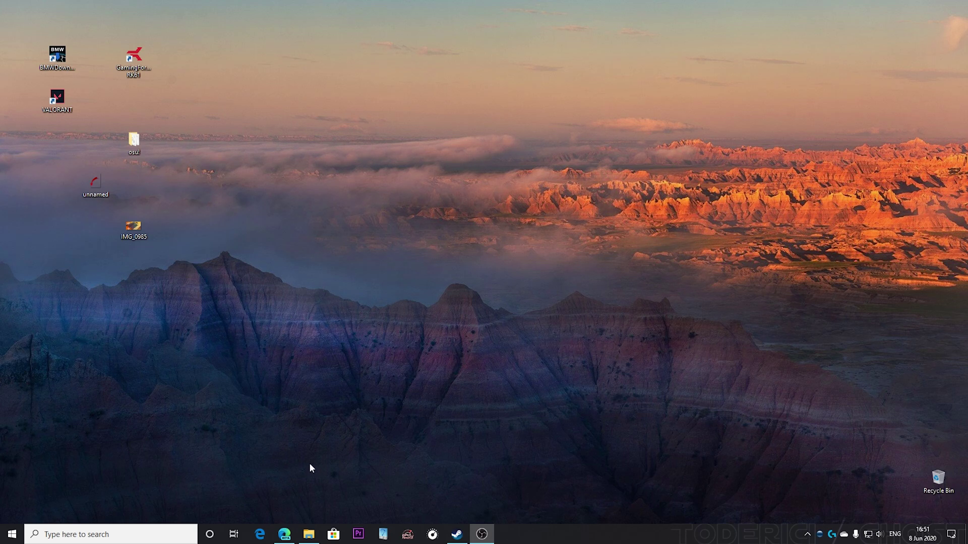
click(44, 535)
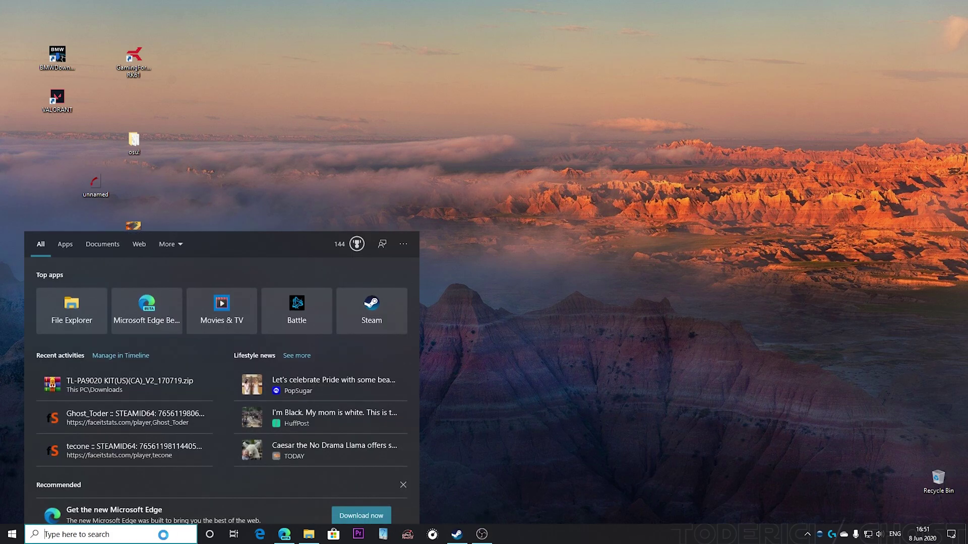
text(game)
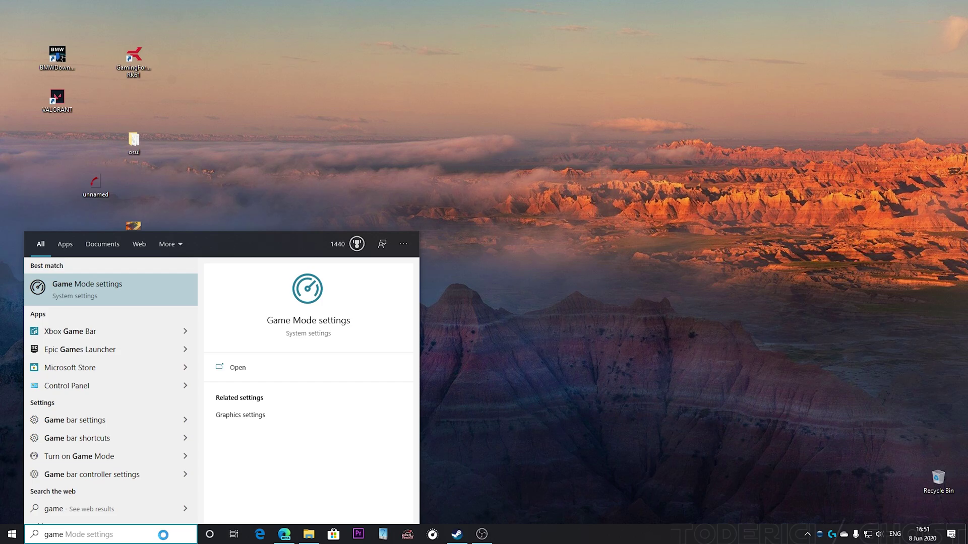
click(323, 327)
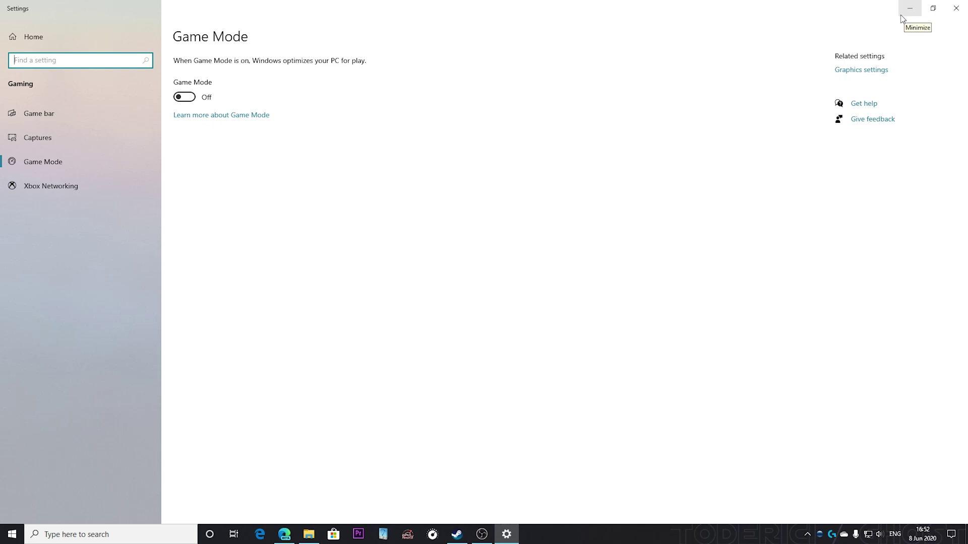
- Close Game Mode settings and view OBS's Stream page: Restream.io - RTMP, Autodetect server
click(955, 9)
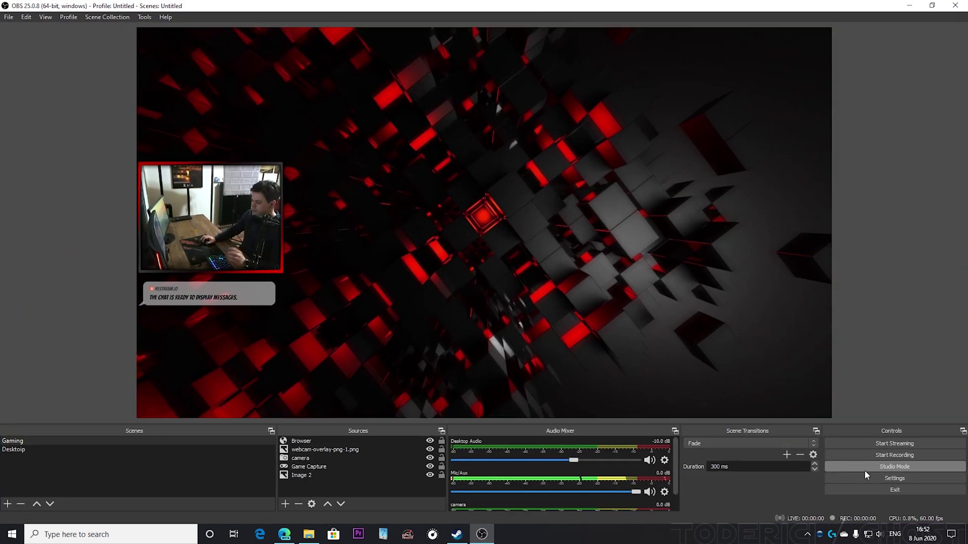
click(879, 478)
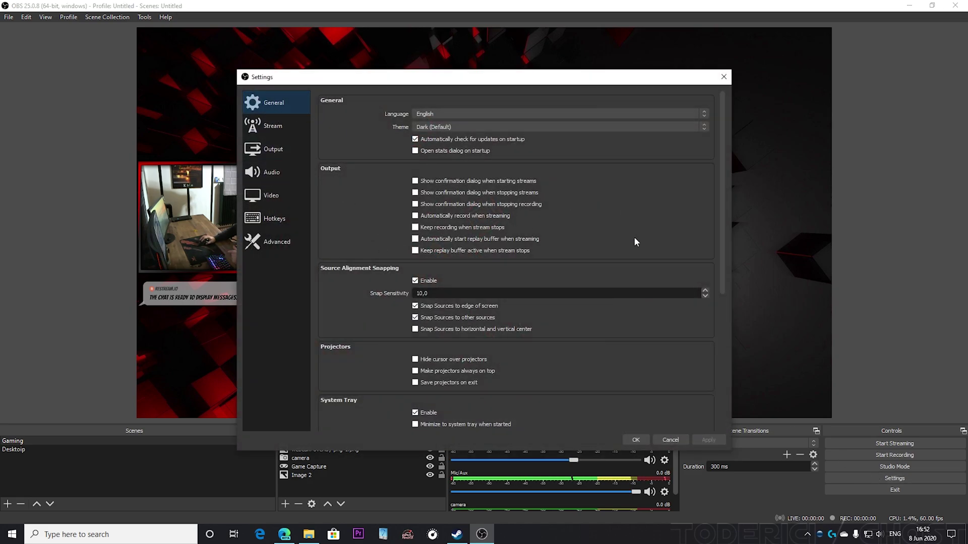
scroll(711, 235, down, 1)
scroll(711, 234, up, 1)
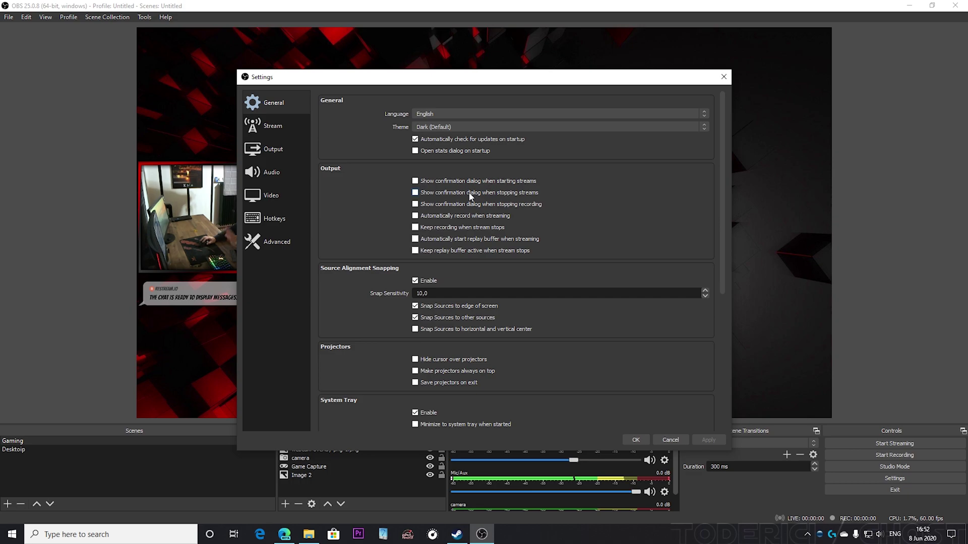
click(289, 129)
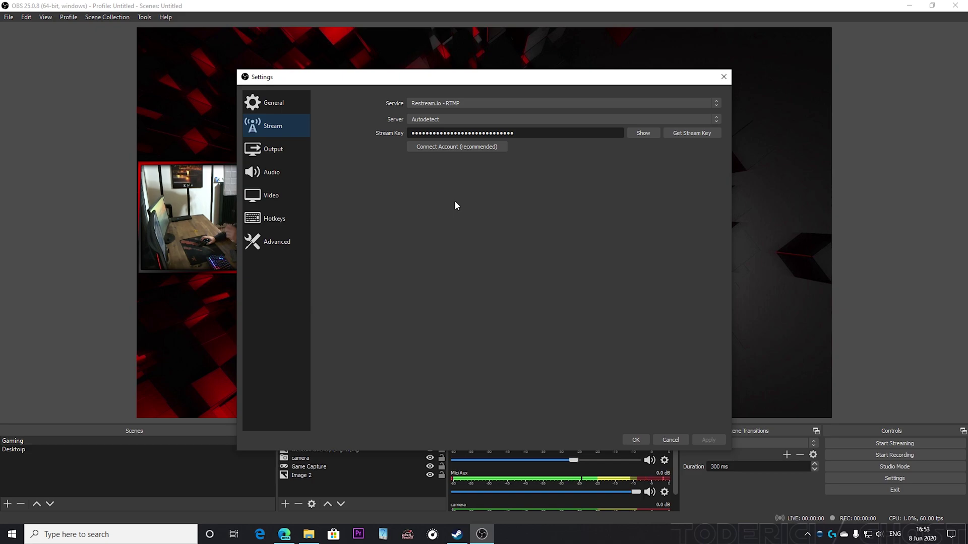
- Show the Output page, select the bitrate field, and move the Settings window further right
click(299, 150)
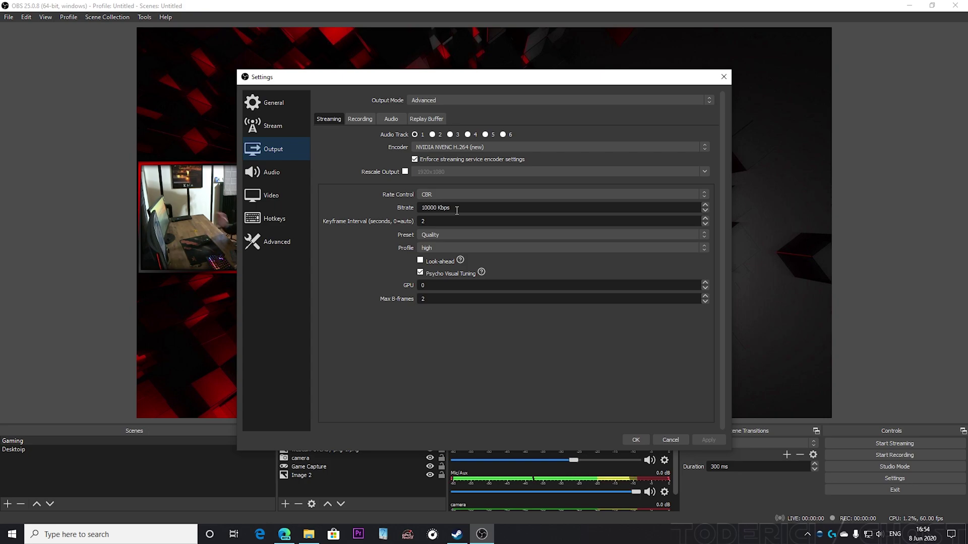
click(428, 208)
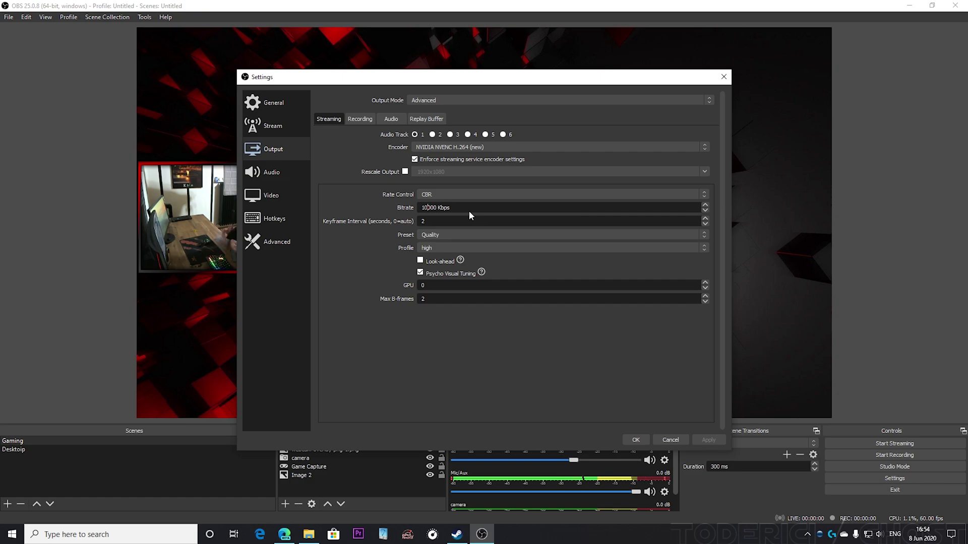
drag(483, 78, 579, 62)
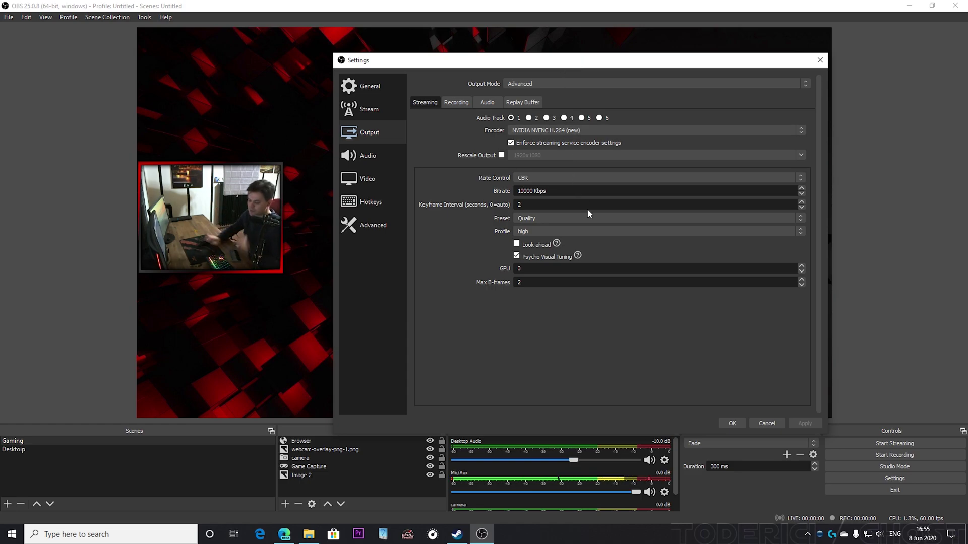
- Try bitrates of 12000 and 6500 Kbps, then set the bitrate back to 10000 Kbps
key(BackSpace)
text(2)
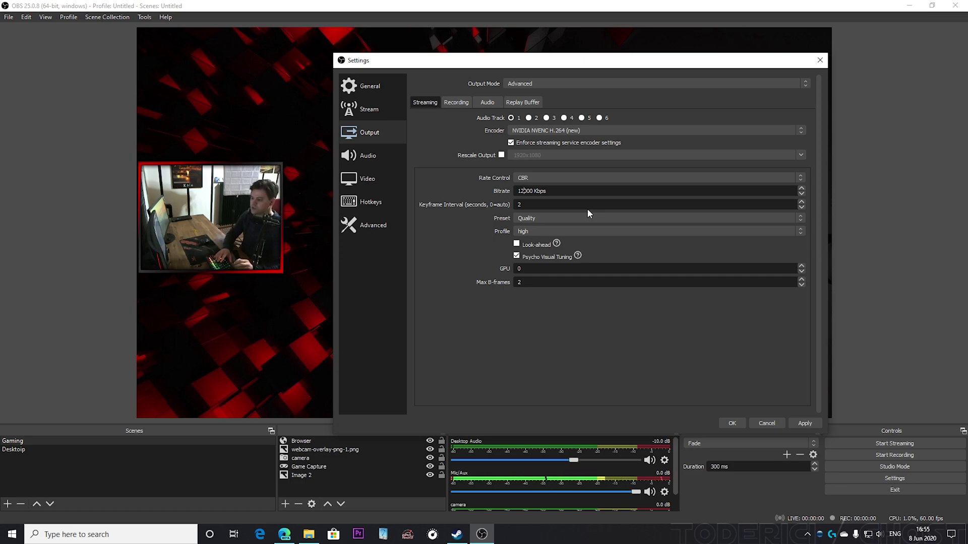
key(BackSpace)
key(BackSpace)
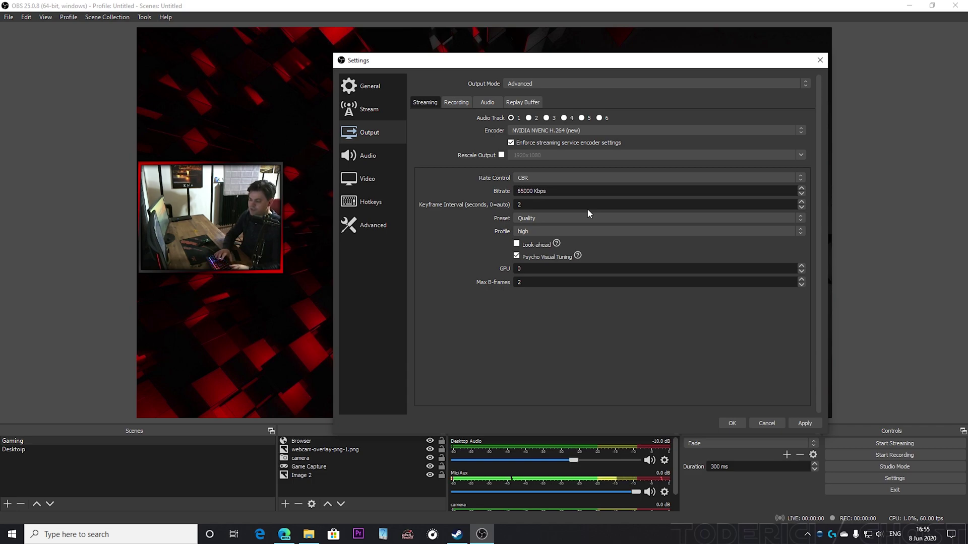
text(6)
key(Delete)
text(5)
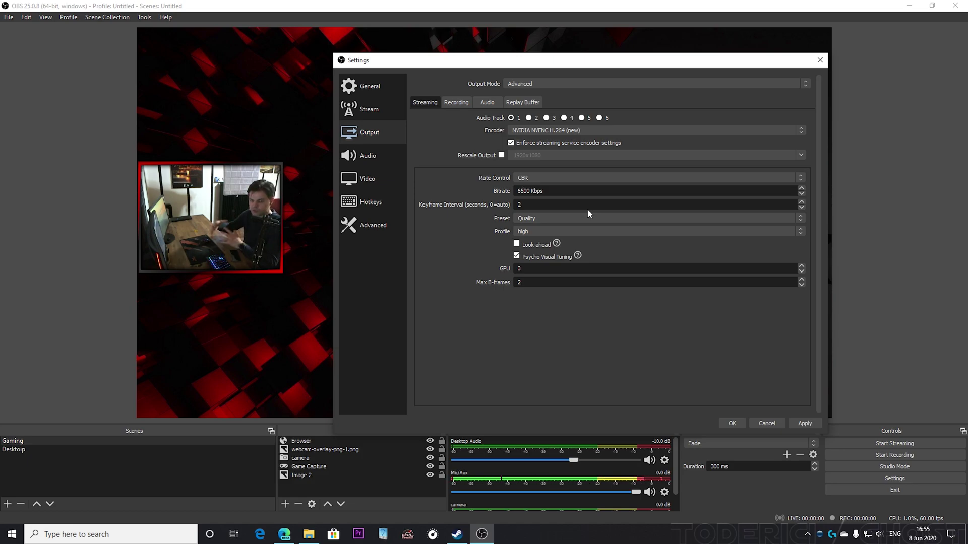
key(BackSpace)
key(BackSpace)
text(100)
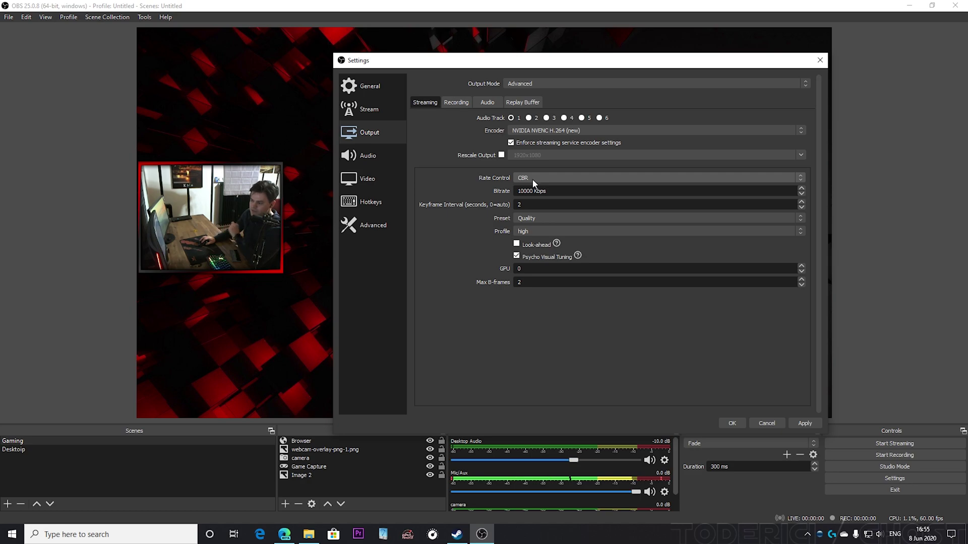
- Check the rate control modes, keeping CBR, and close the Settings window
click(532, 179)
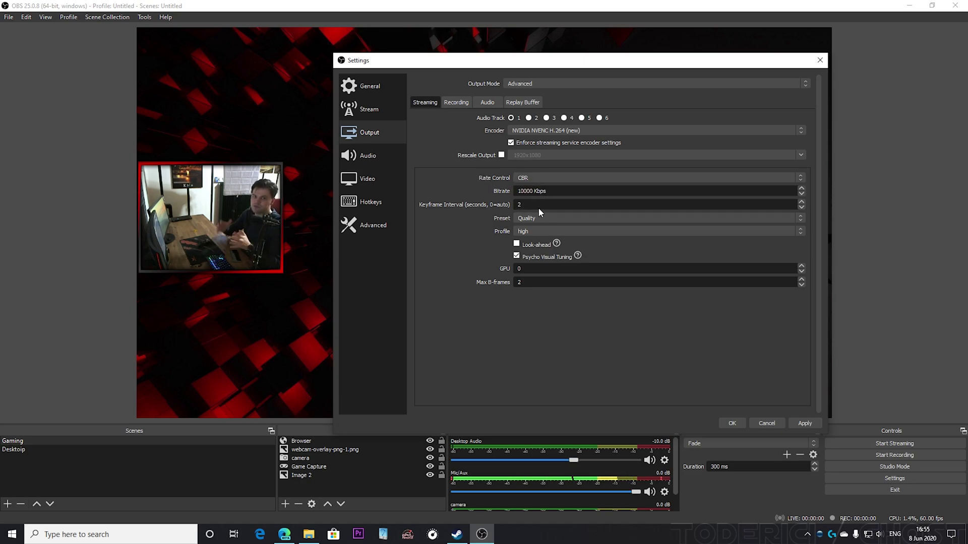
key(Escape)
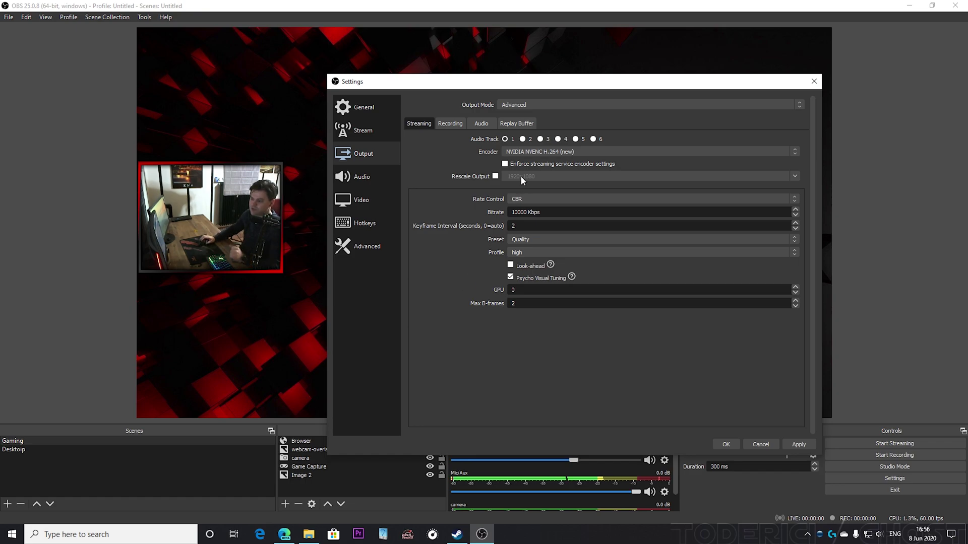
- Tick Enforce streaming service encoder settings, try x264, and return to NVIDIA NVENC H.264 (new)
click(504, 164)
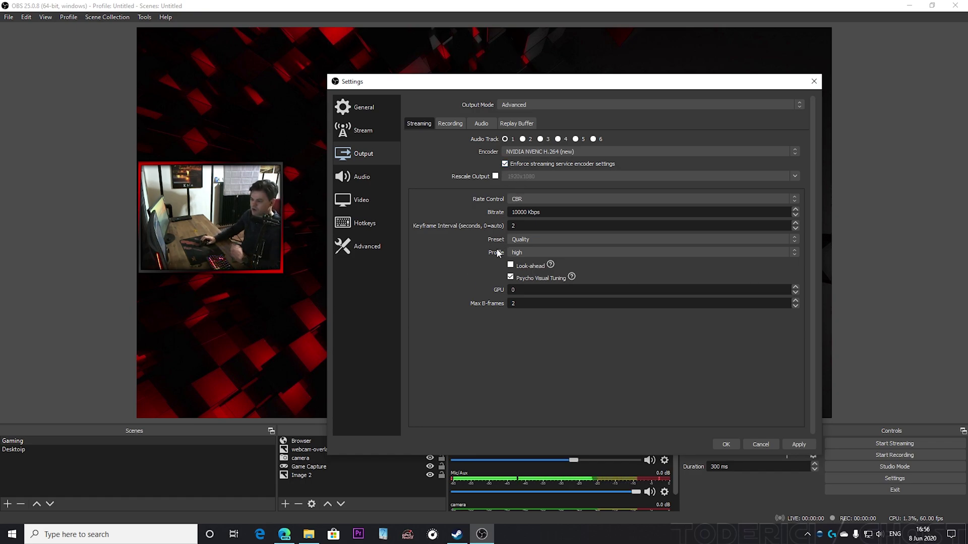
click(605, 152)
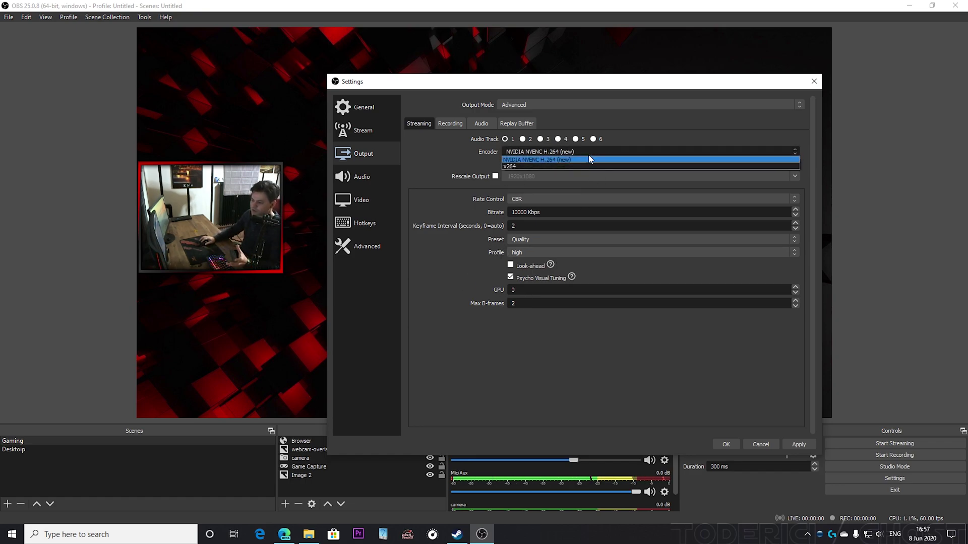
click(520, 167)
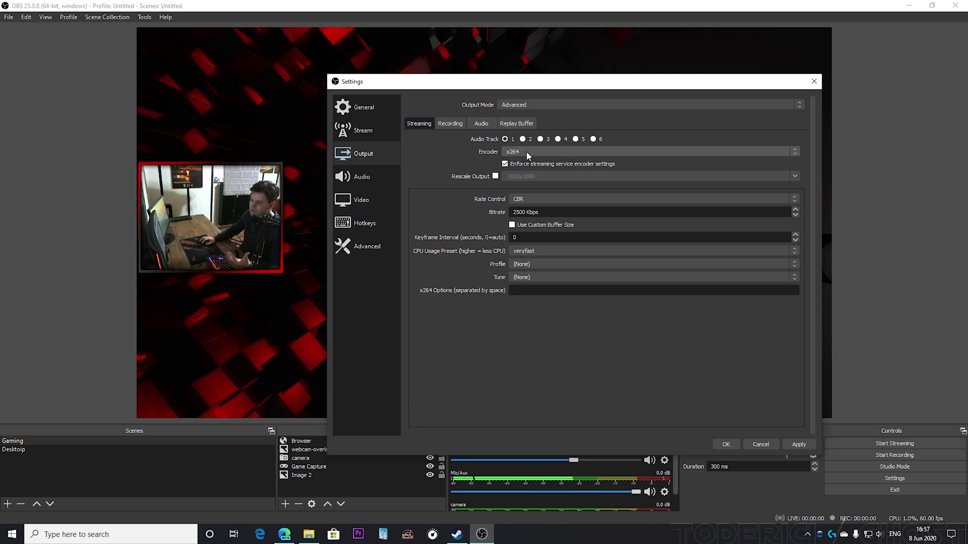
click(526, 151)
click(531, 159)
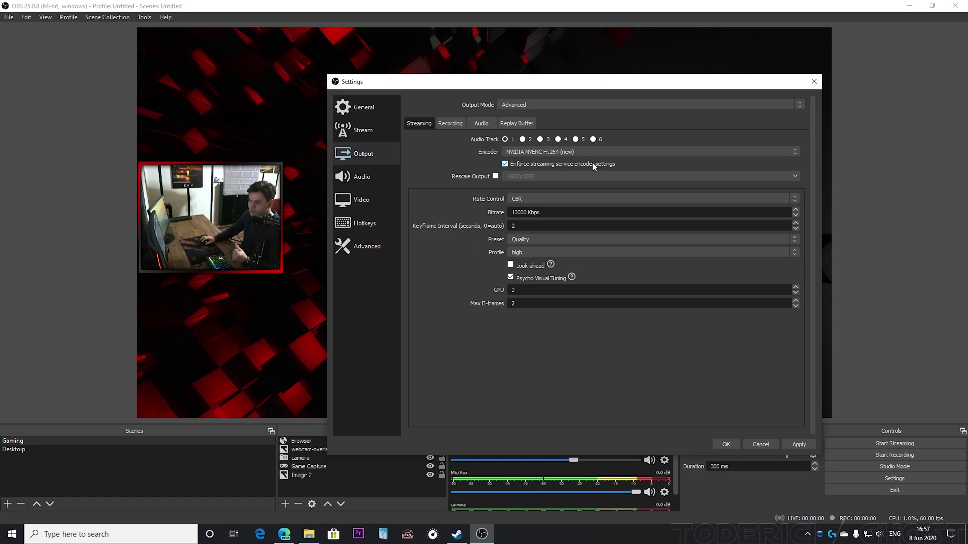
click(557, 151)
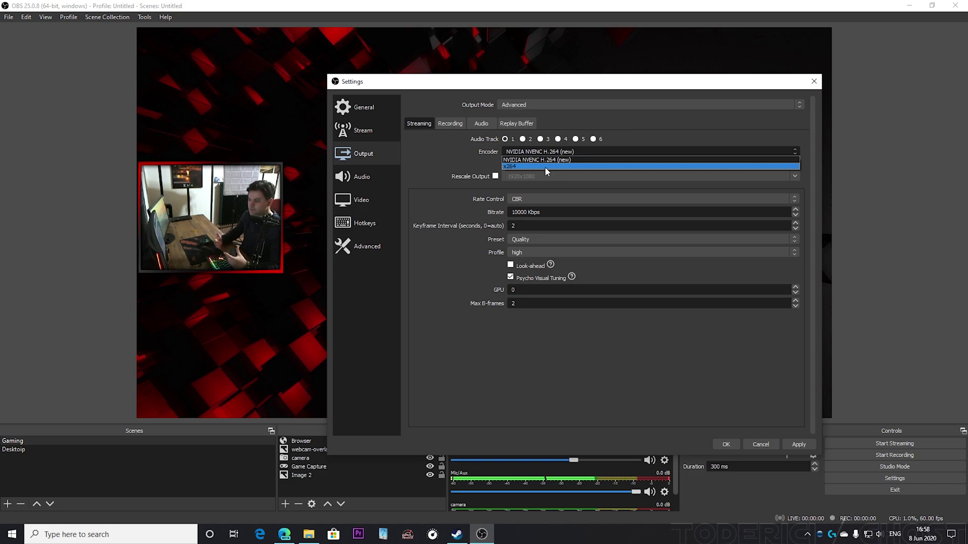
click(549, 160)
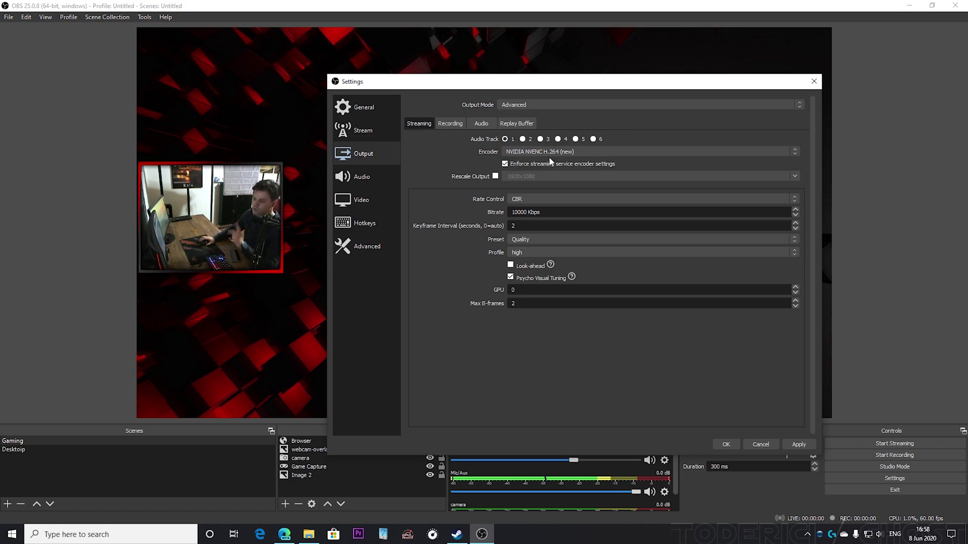
- Keep keyframe interval 2, Quality preset and high profile, and select Max B-frames 2
click(525, 225)
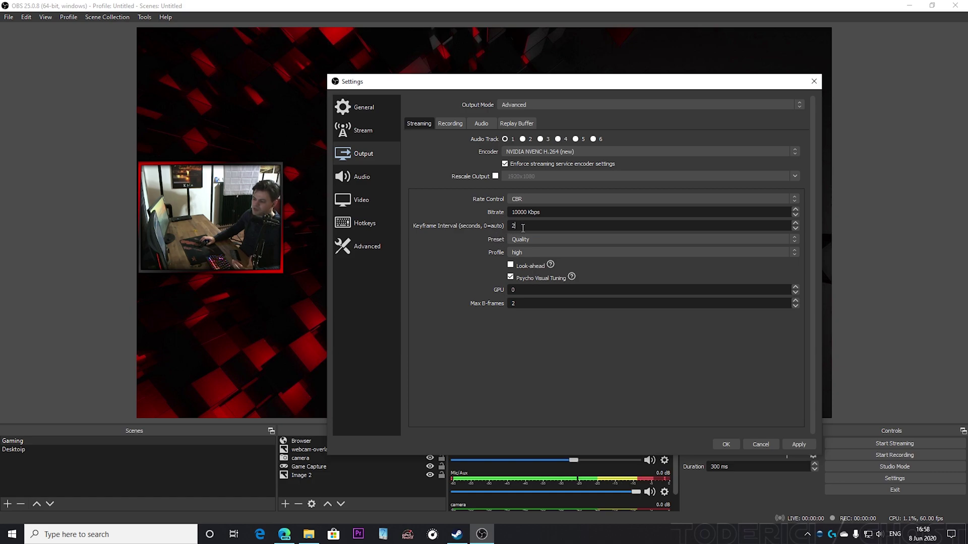
click(528, 239)
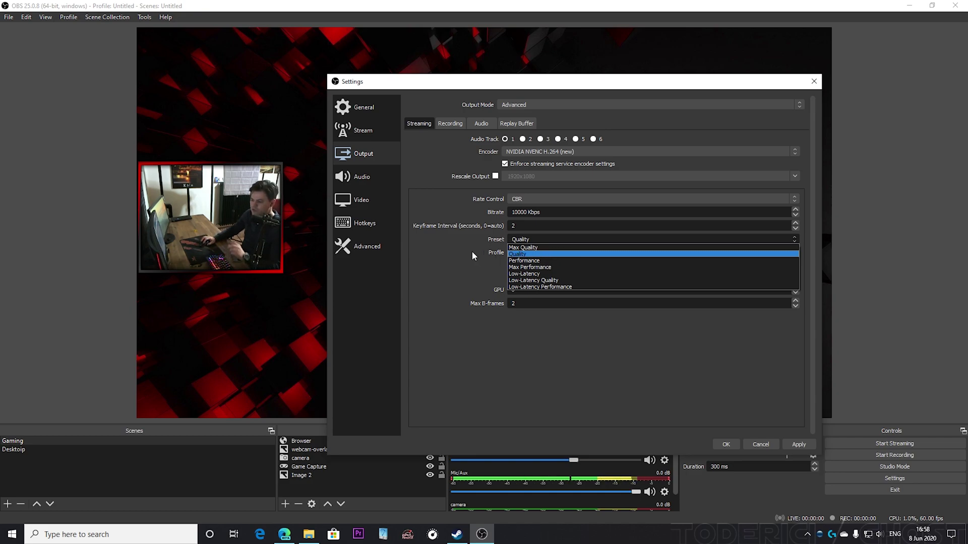
click(543, 255)
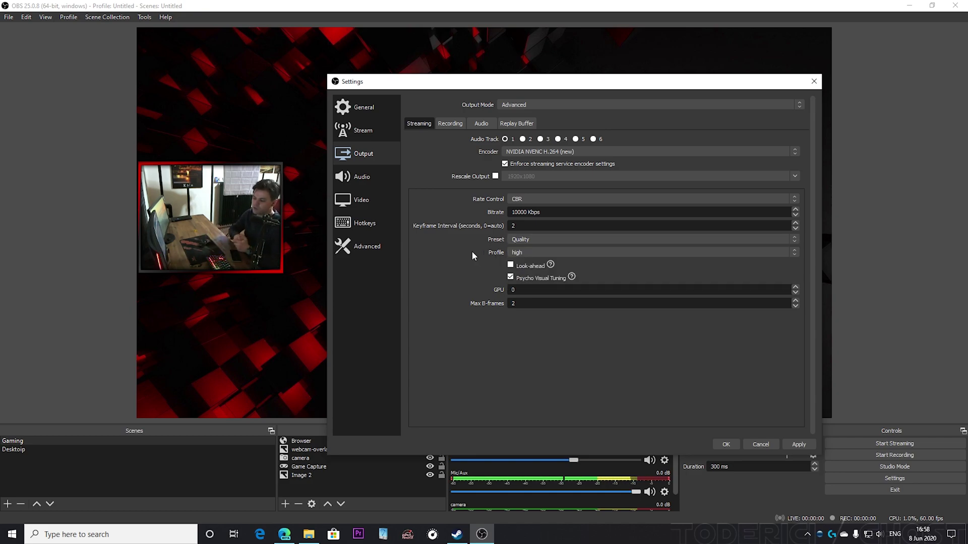
click(535, 252)
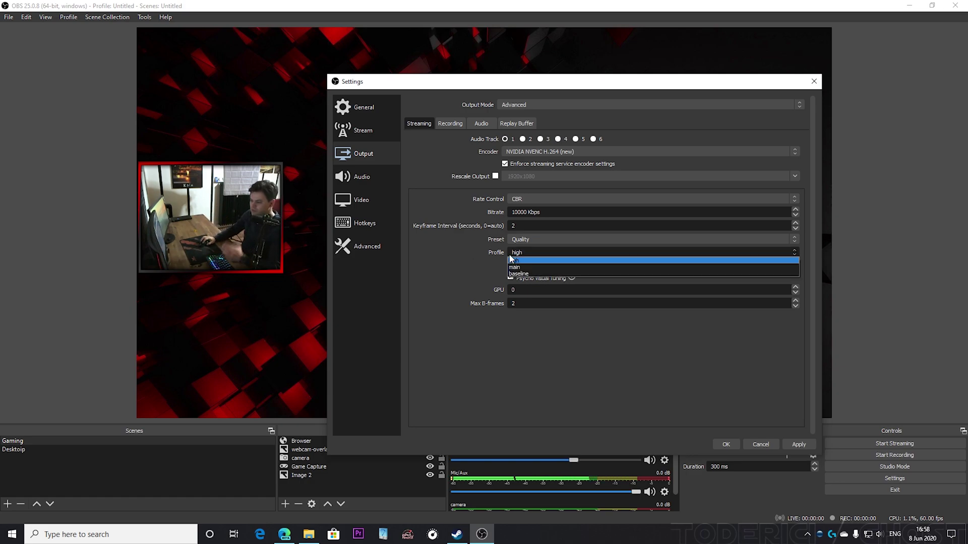
click(542, 259)
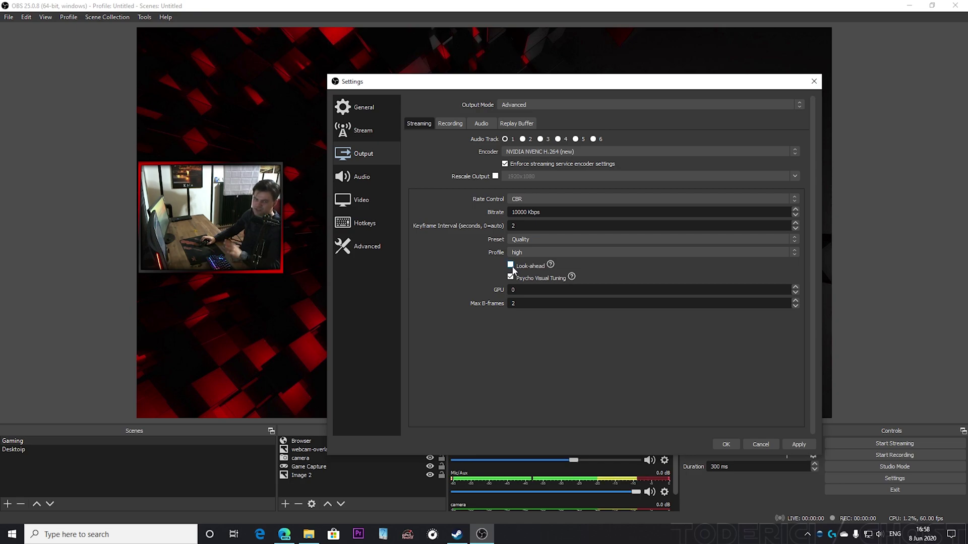
mouse_move(532, 268)
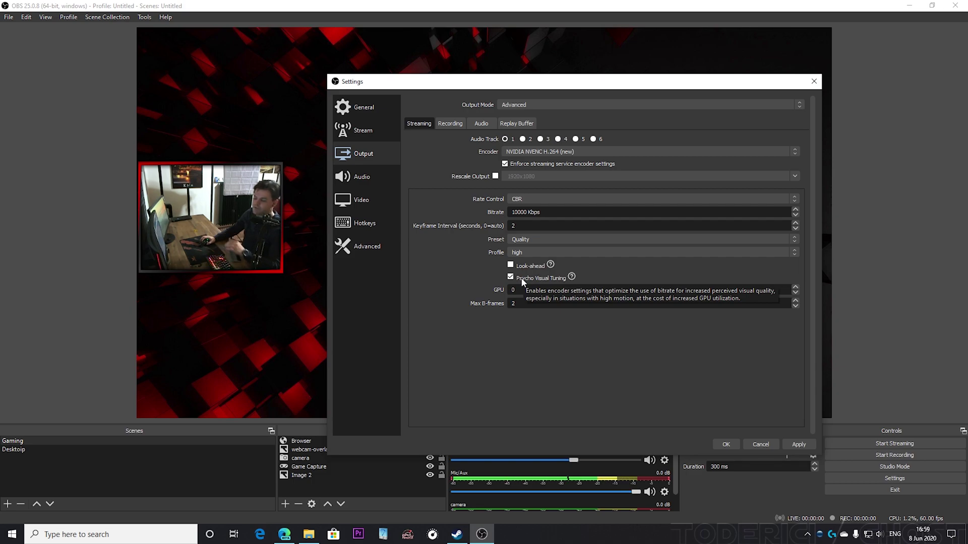
double_click(523, 304)
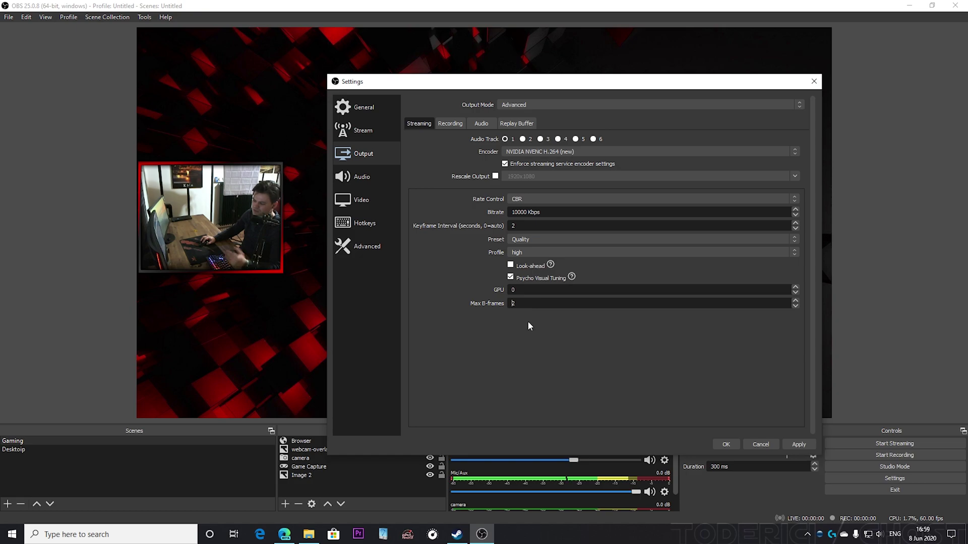
- On the Video page, keep 1920x1080 output resolution, Lanczos downscale filter and 60 FPS
click(380, 179)
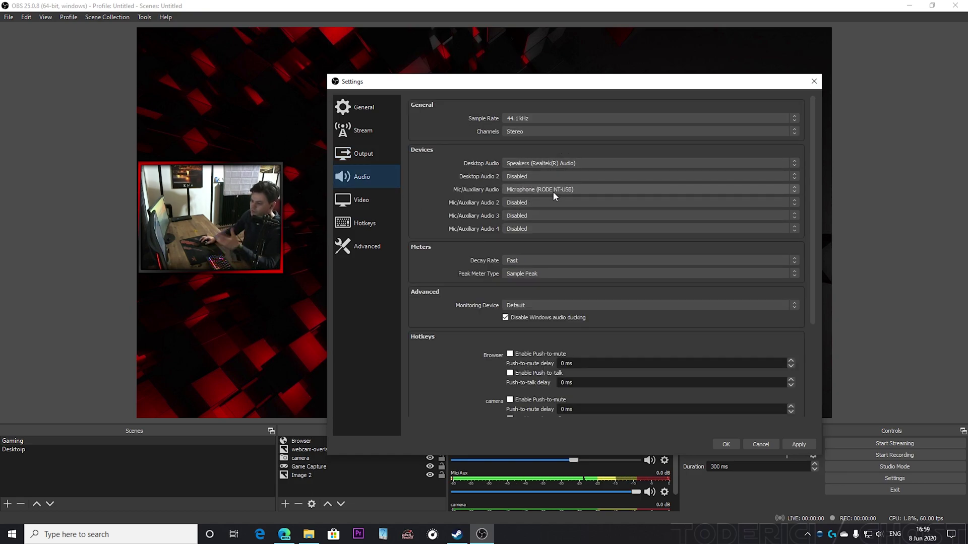
click(380, 207)
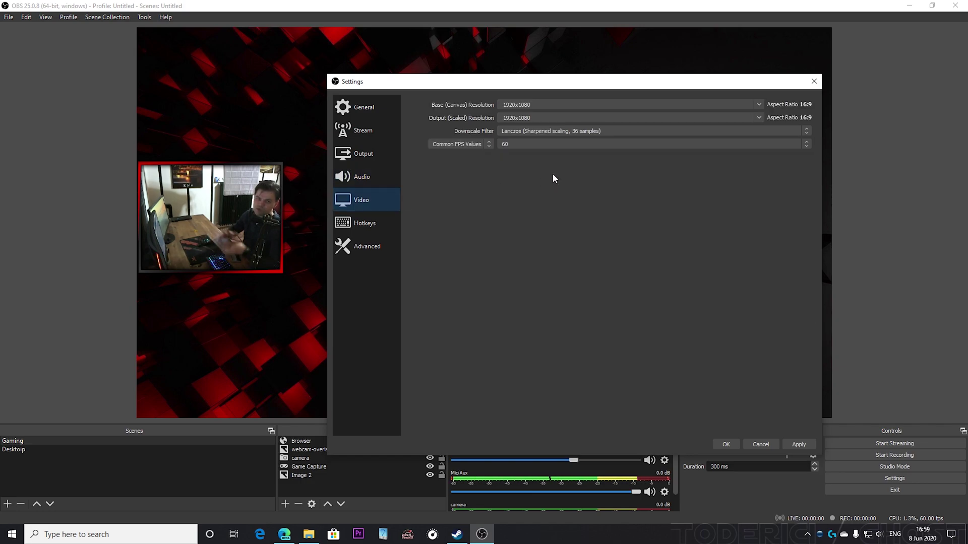
click(759, 116)
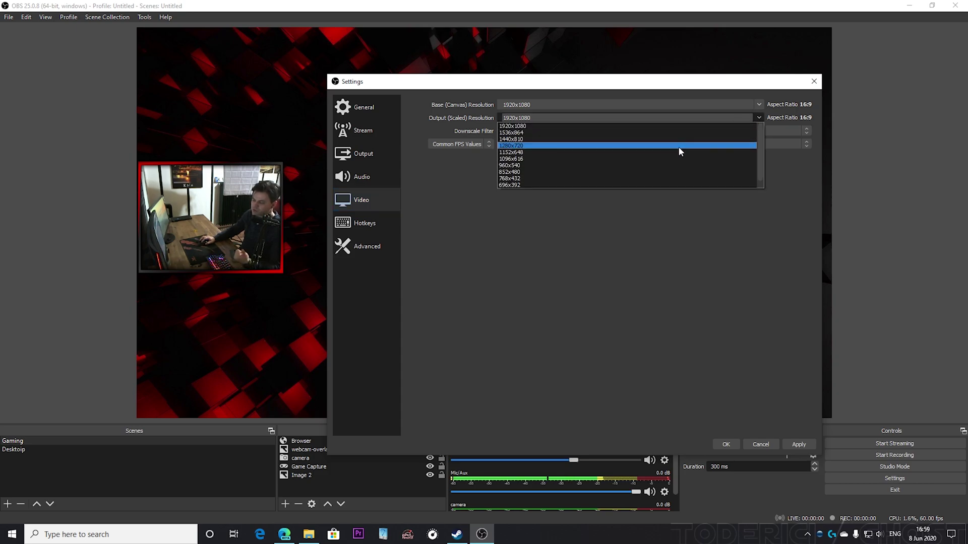
click(779, 171)
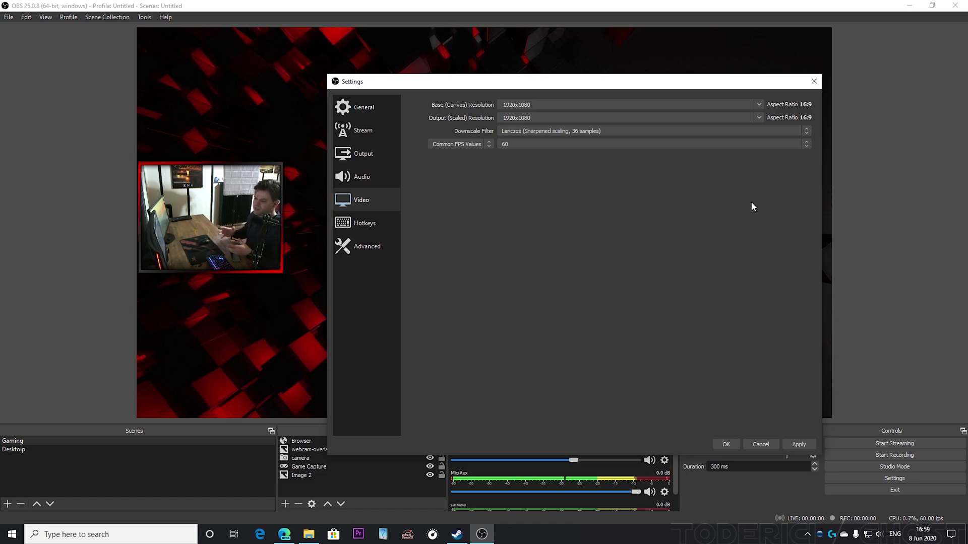
click(802, 131)
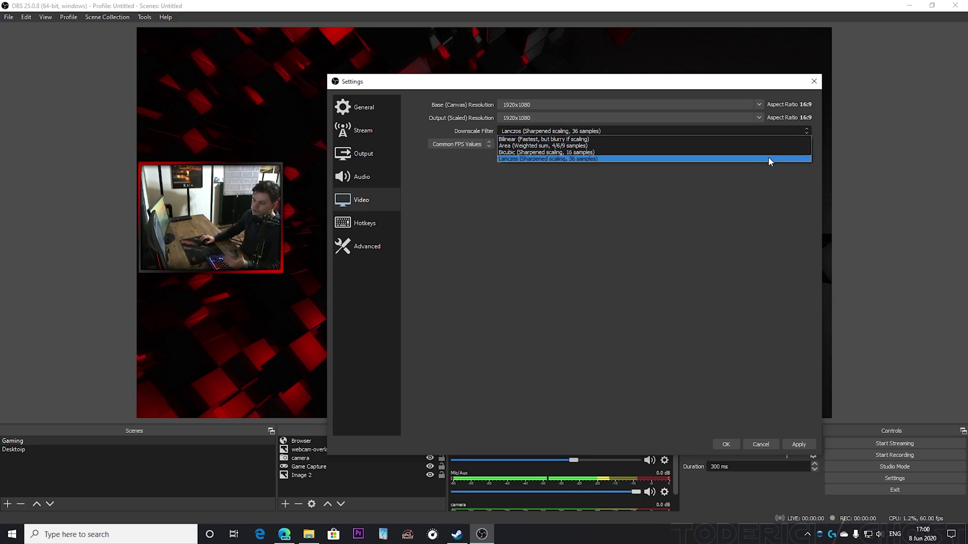
click(770, 159)
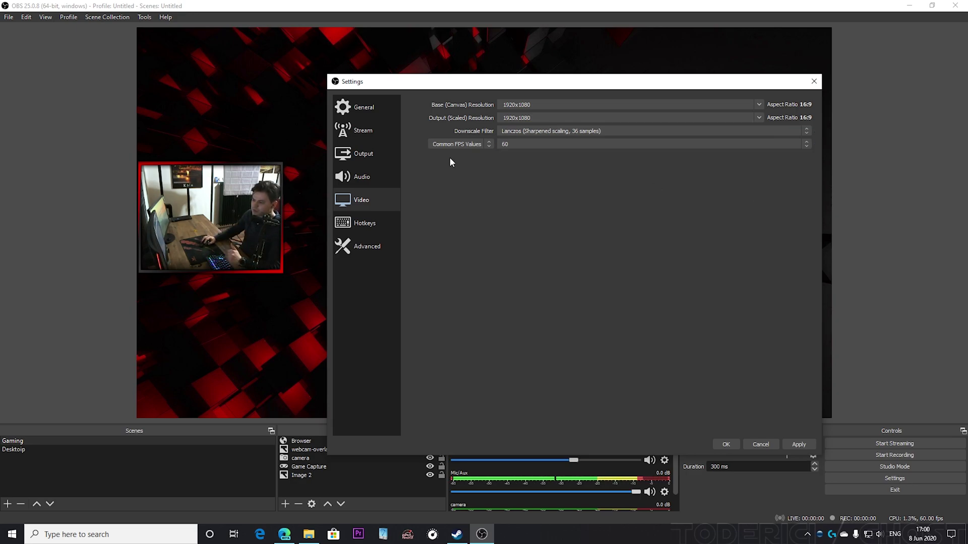
click(585, 144)
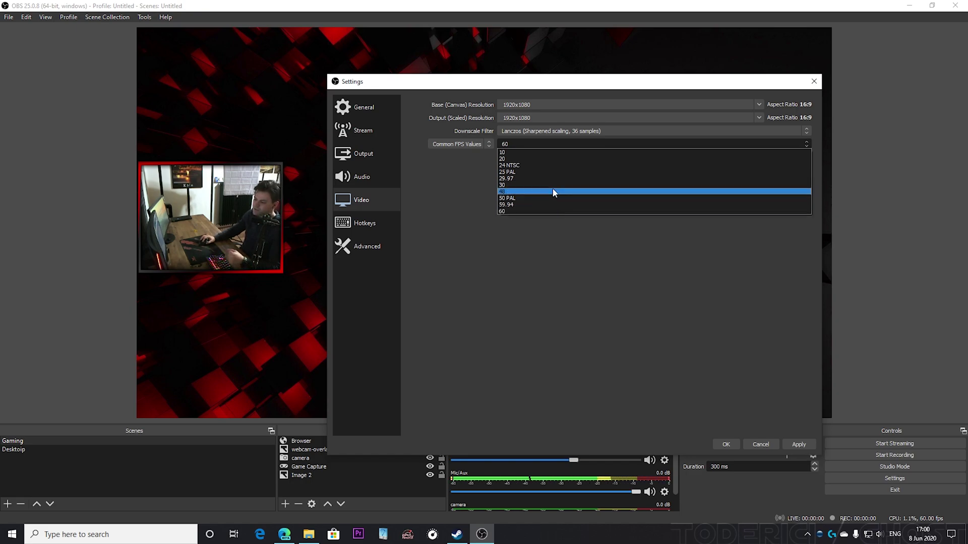
click(573, 230)
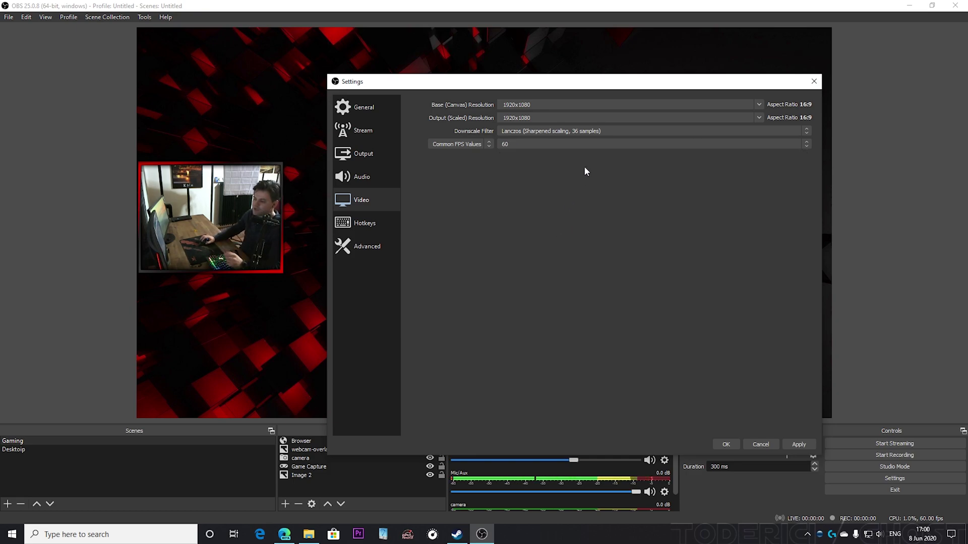
click(593, 144)
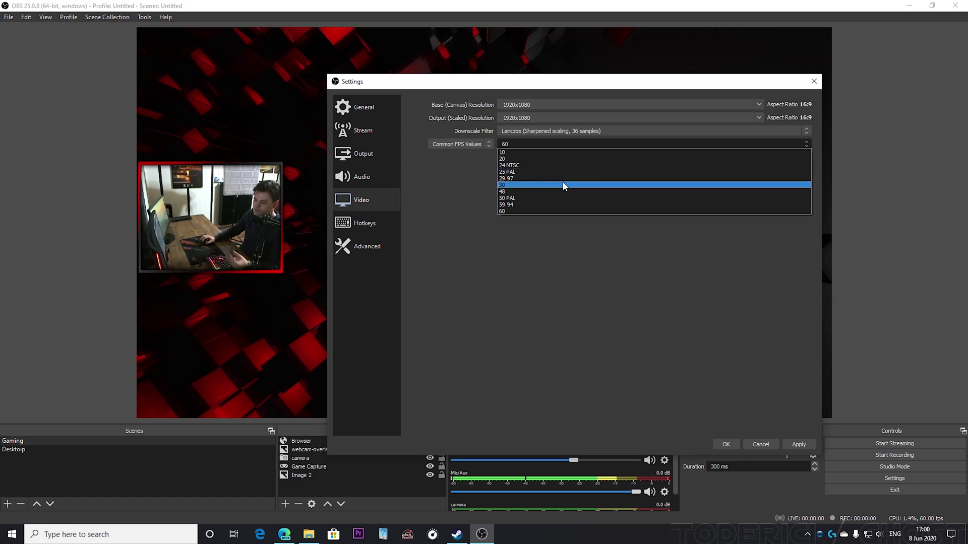
click(551, 211)
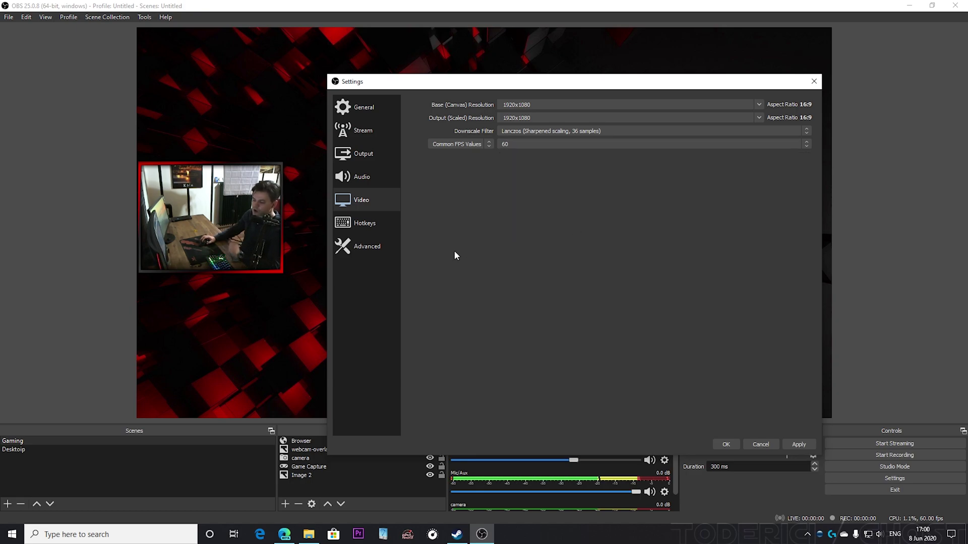
- On the Advanced page, review colour space and range, leaving them at 601 and Partial
click(381, 247)
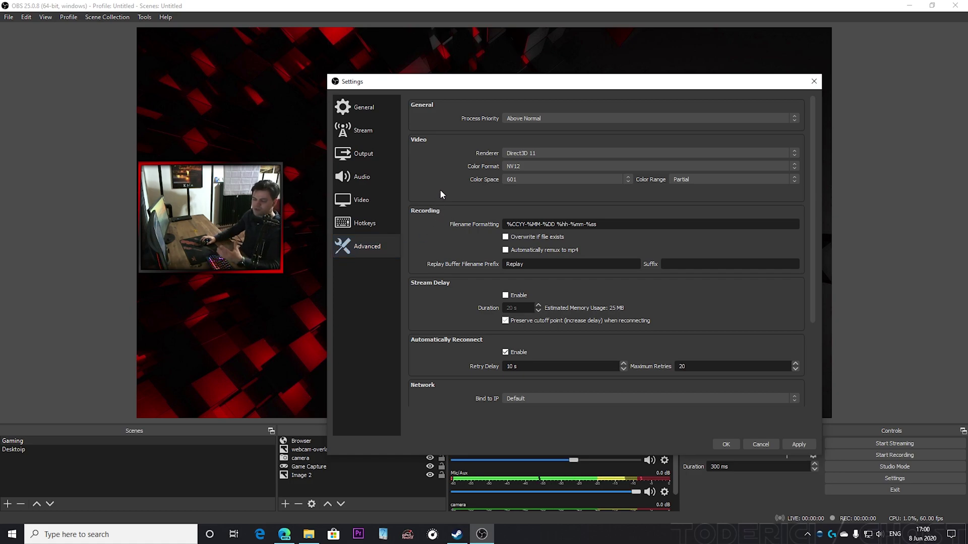
click(594, 179)
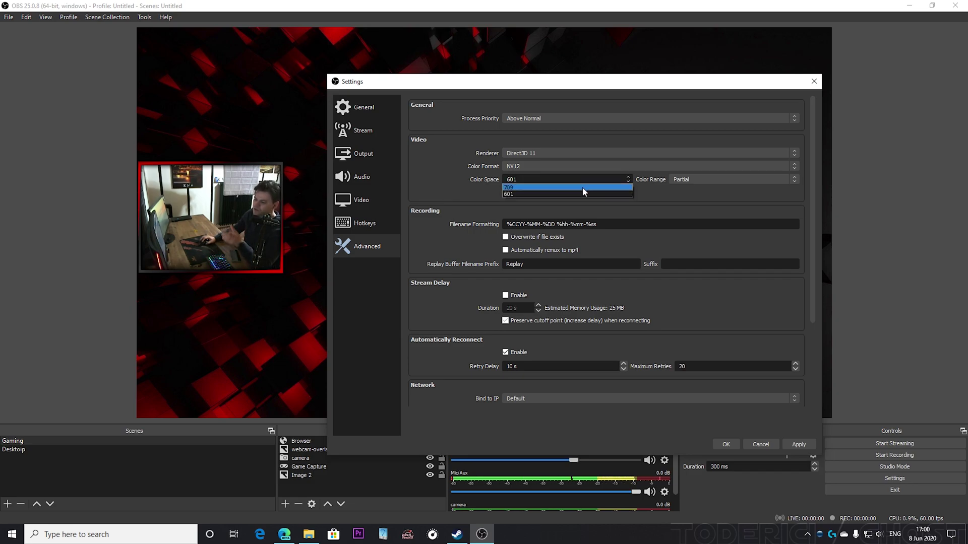
click(711, 179)
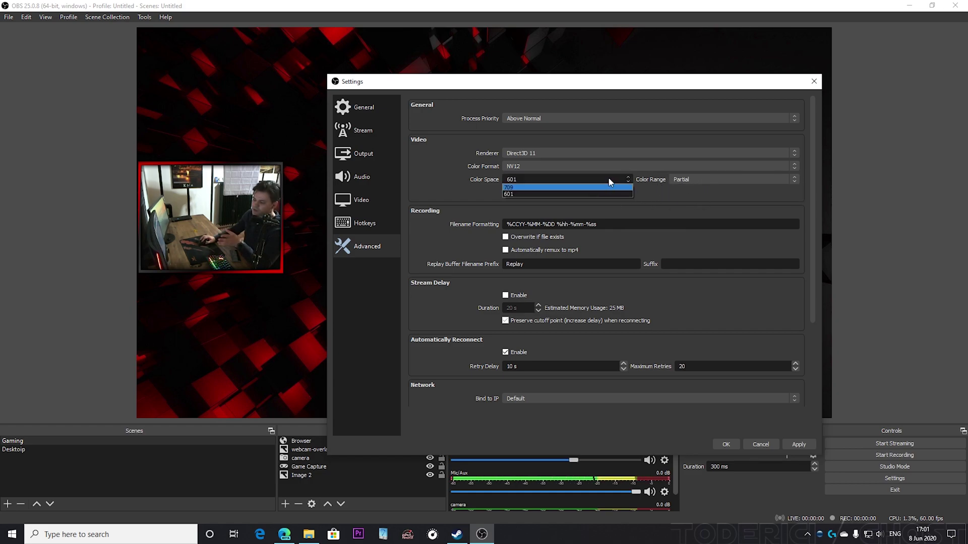
click(719, 184)
click(591, 194)
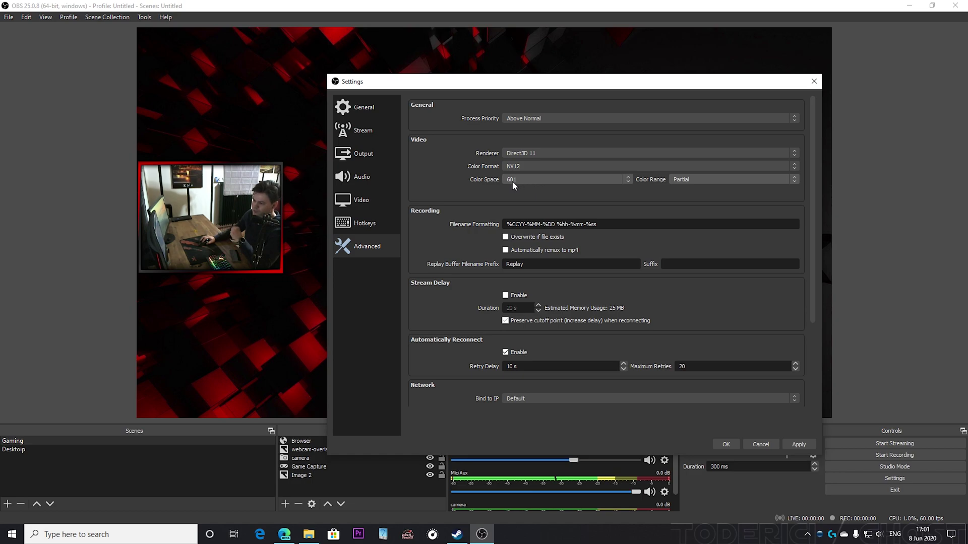
click(703, 184)
click(606, 204)
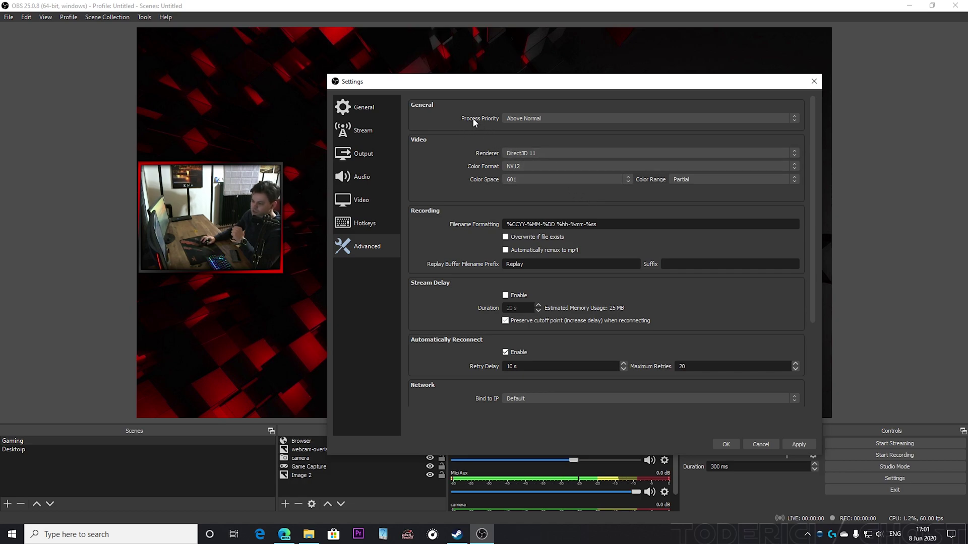
- Choose Normal in the Process Priority list and recheck the list, leaving Normal selected
click(554, 123)
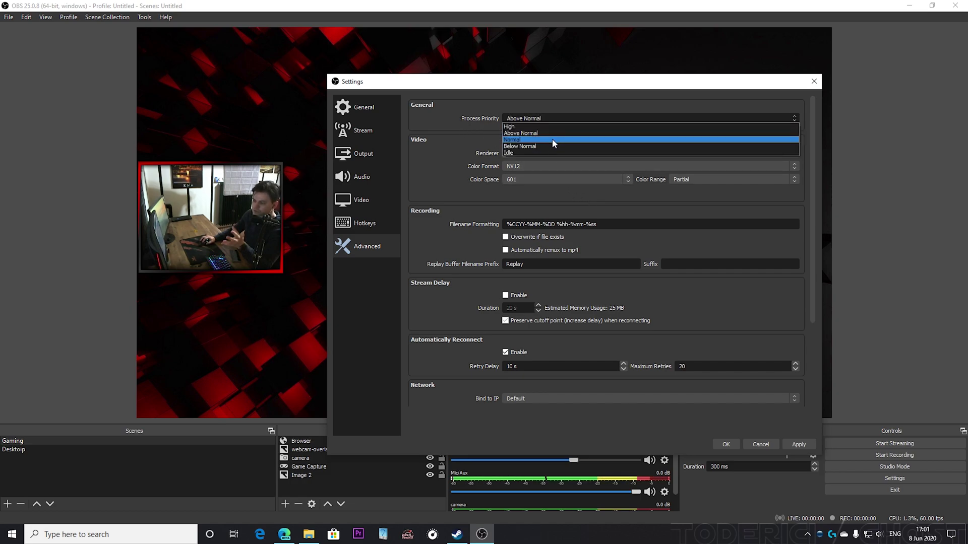
click(548, 139)
click(561, 118)
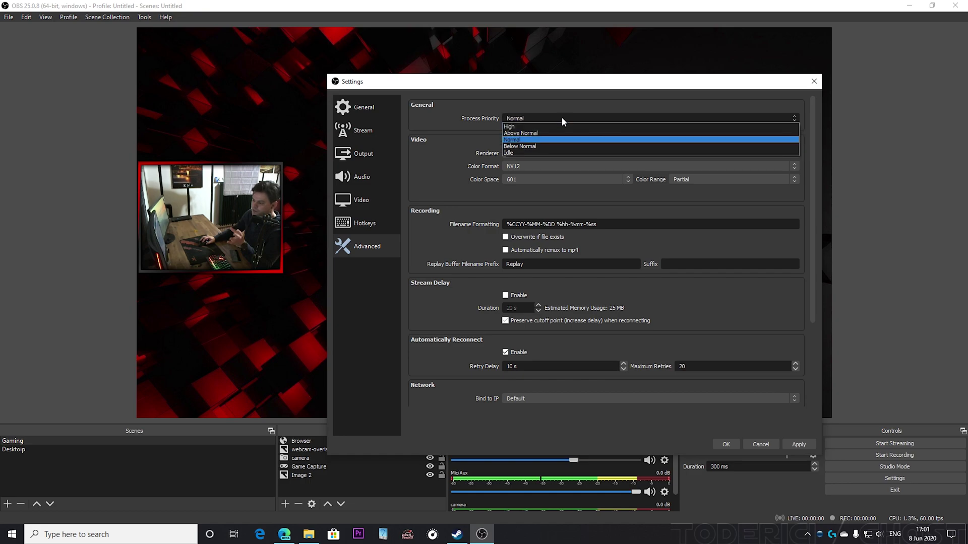
click(541, 139)
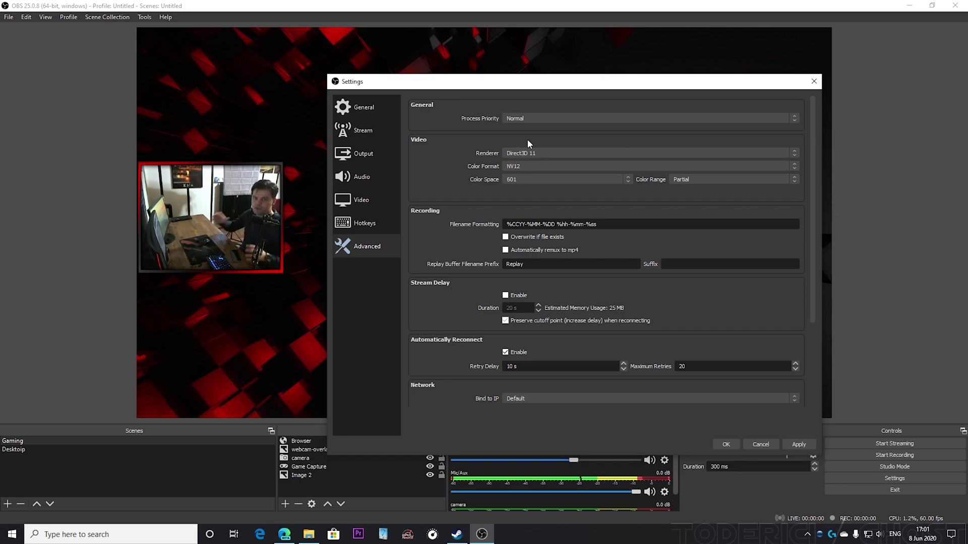
click(548, 120)
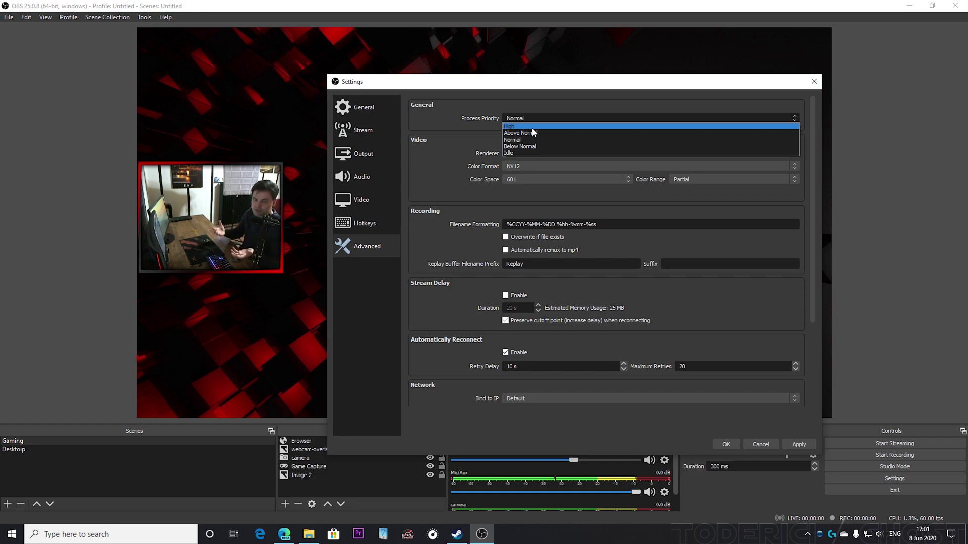
click(485, 141)
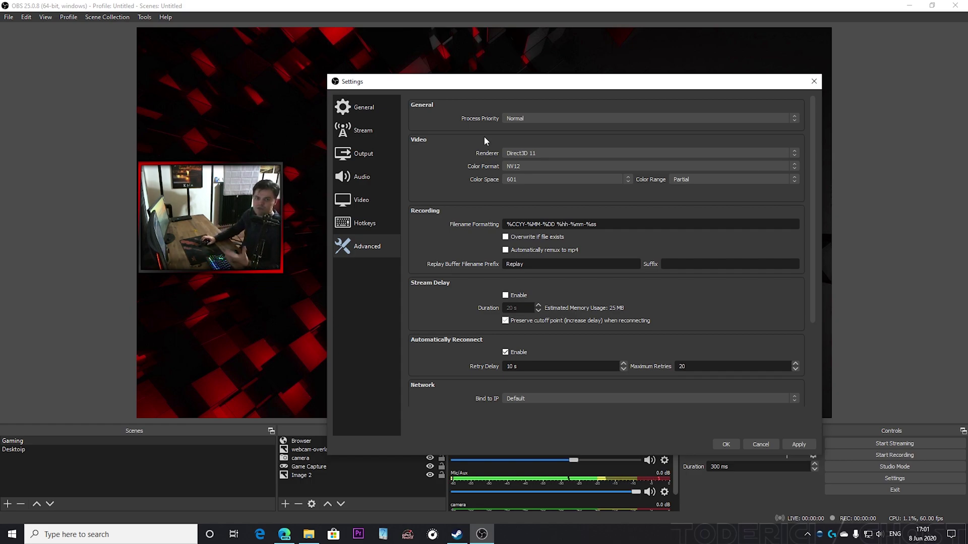
click(538, 119)
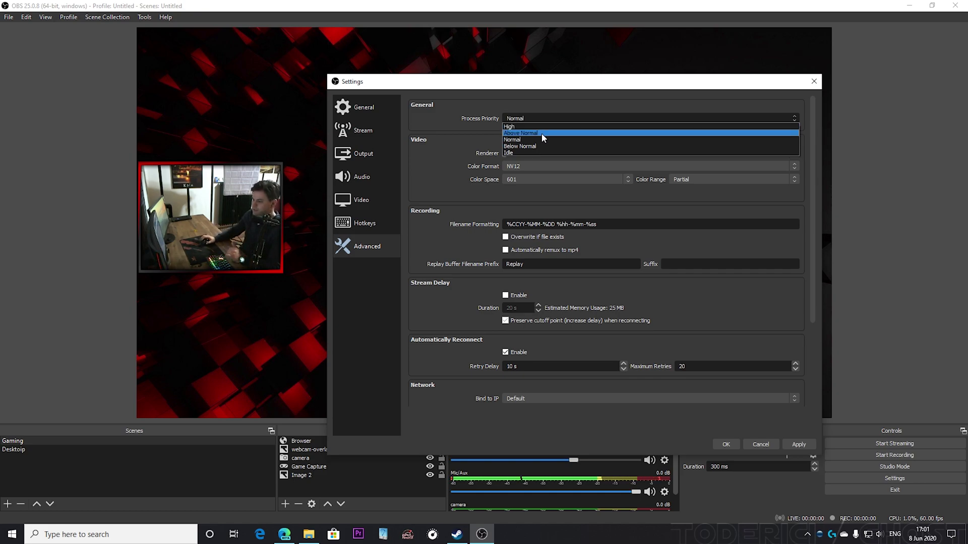
- Save the settings with OK, then right-click the Browser source for its options
scroll(474, 189, down, 4)
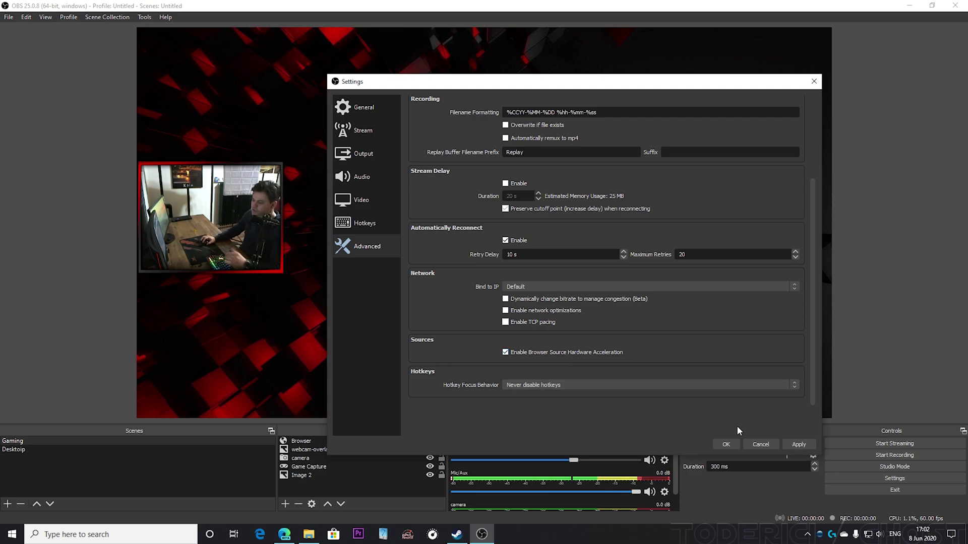
click(725, 444)
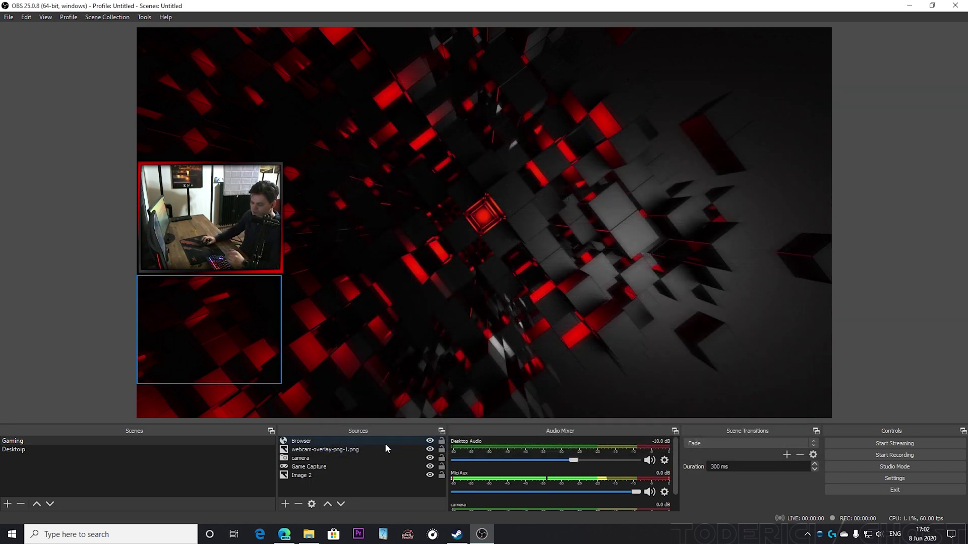
click(325, 440)
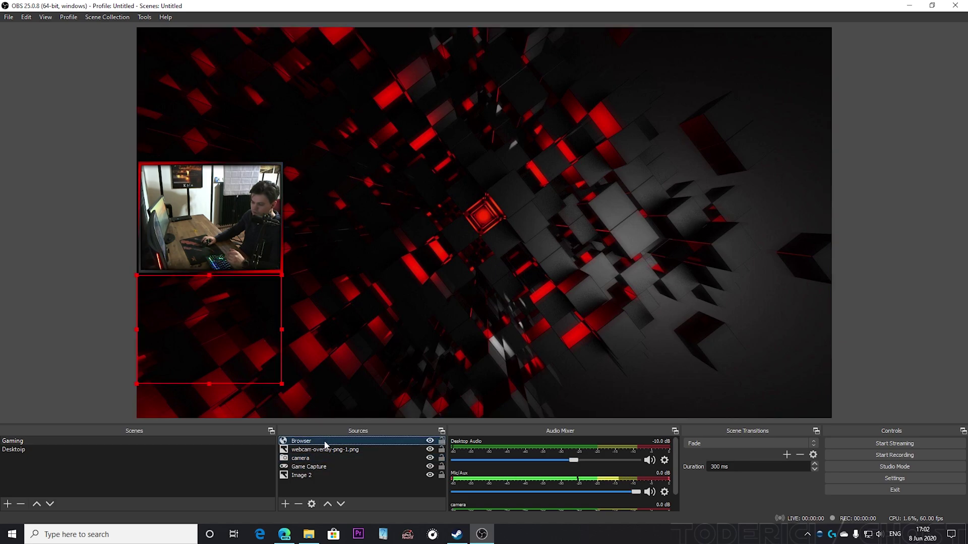
right_click(325, 443)
- Open the Browser source's properties and launch the Restream chat in the web browser
click(355, 437)
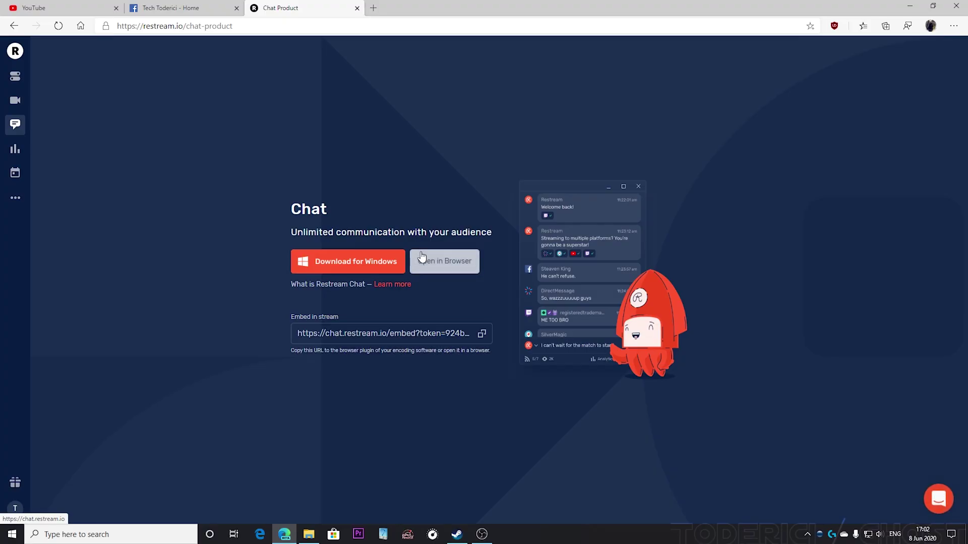
click(422, 257)
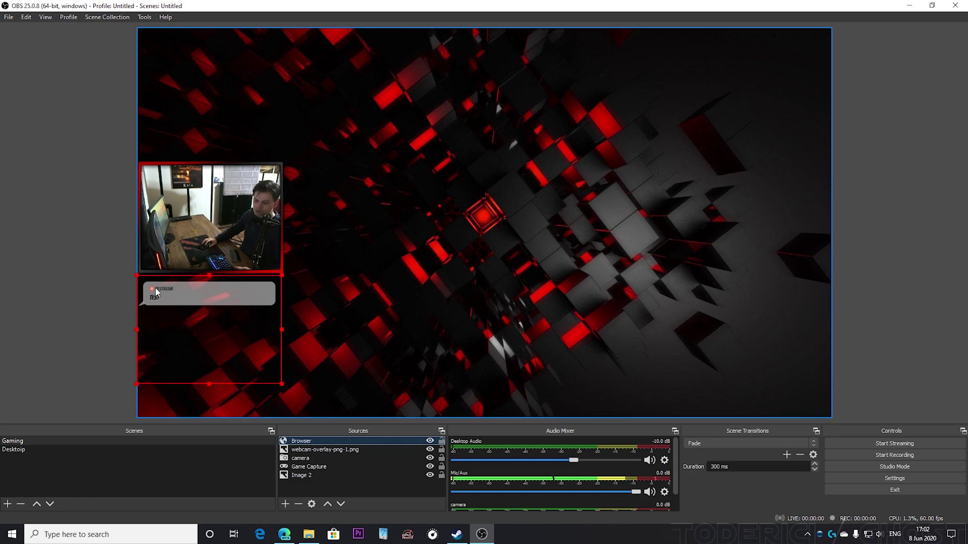
- Set Process Priority to Above Normal in OBS Advanced settings and apply it
click(291, 428)
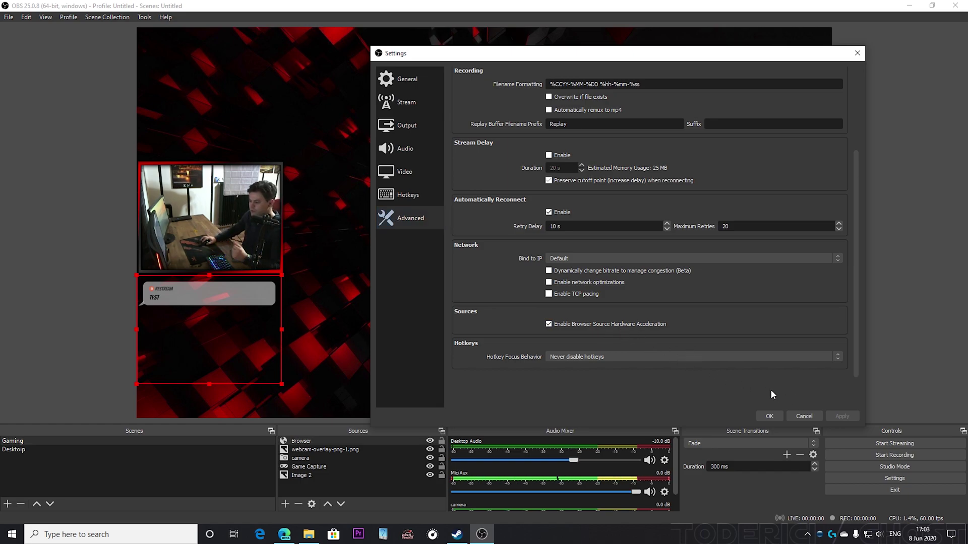
scroll(760, 319, up, 3)
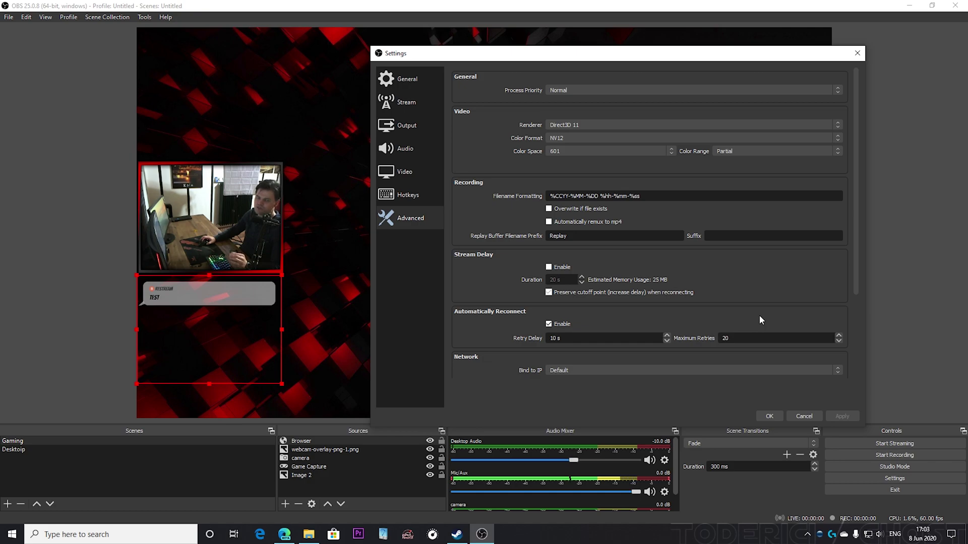
click(812, 89)
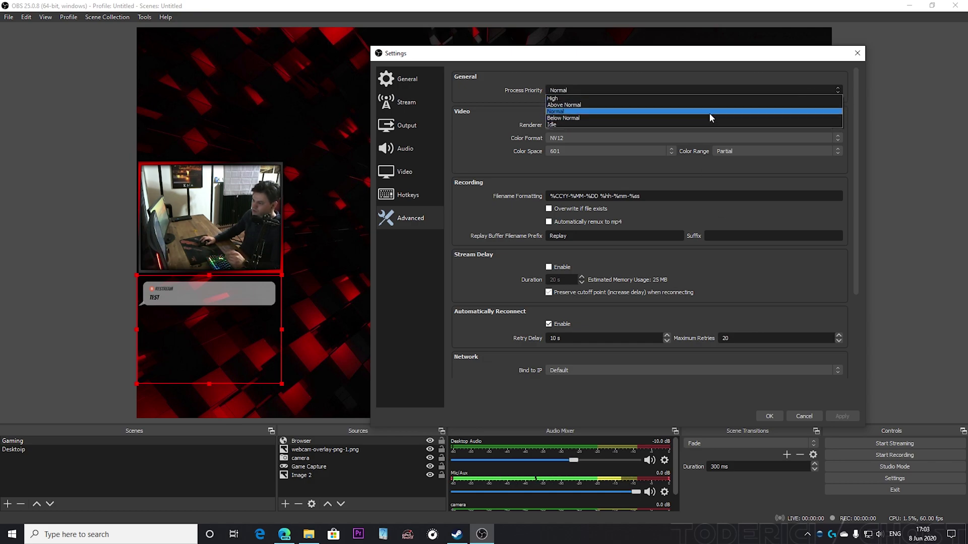
click(652, 105)
click(842, 416)
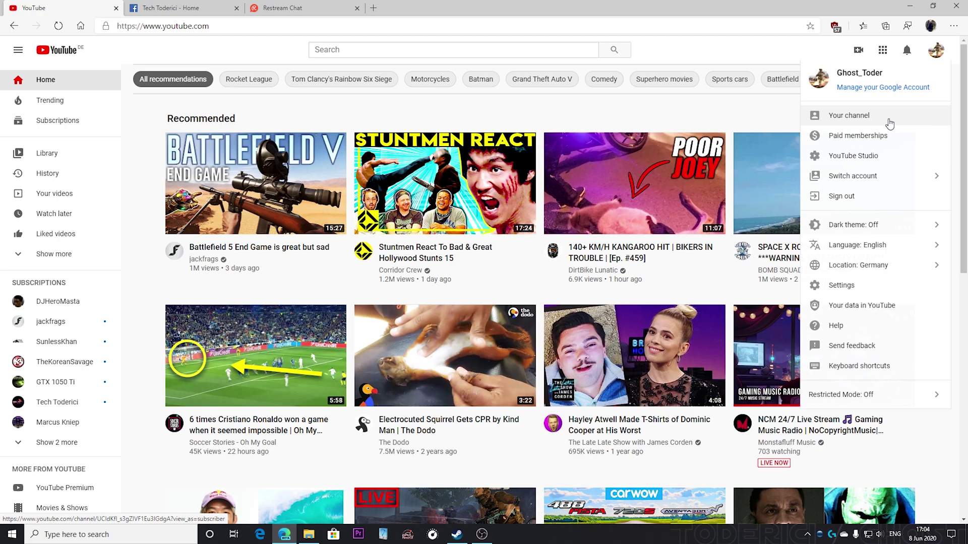
- Go to your YouTube channel page and scroll down to its Uploads row
click(889, 124)
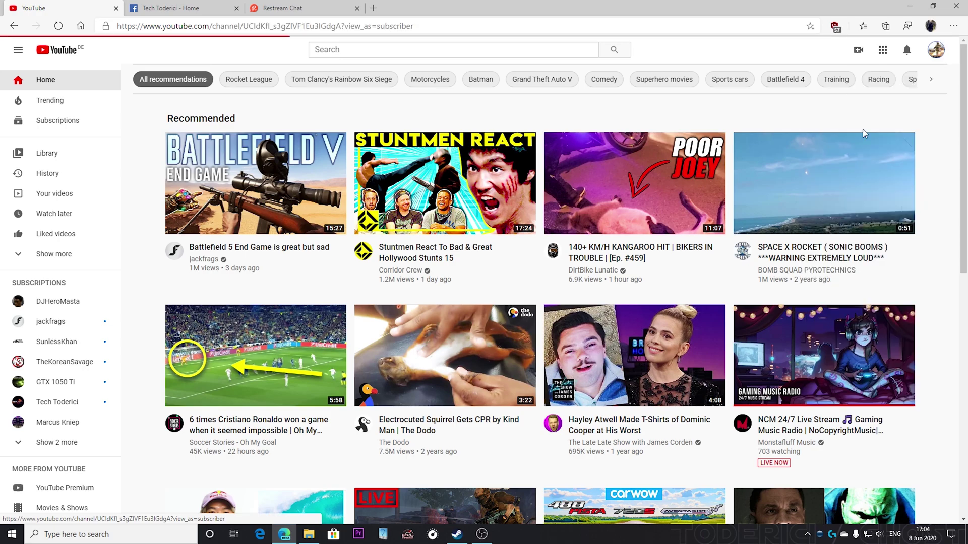
scroll(222, 341, down, 2)
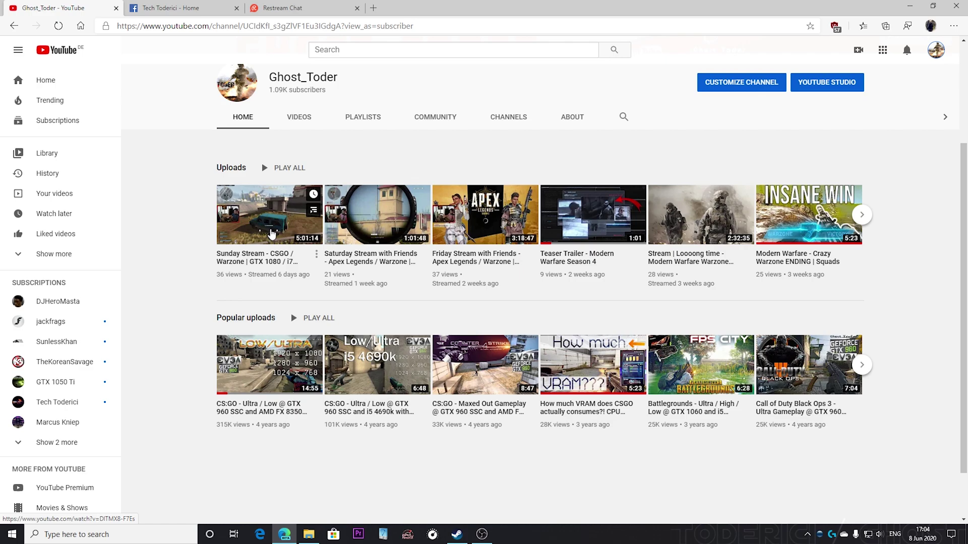
- Play the latest Sunday Stream upload with playback quality set to 1080p60
click(284, 224)
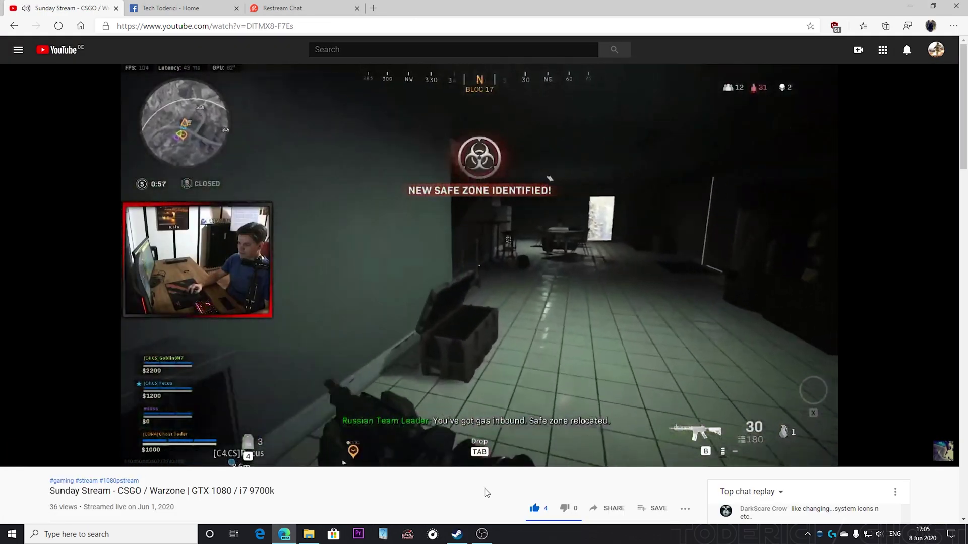
click(890, 458)
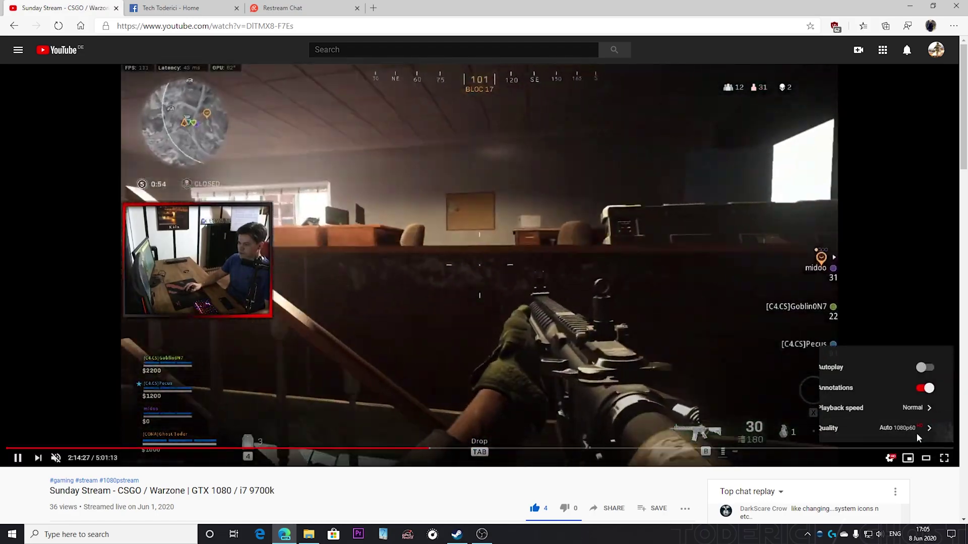
click(914, 433)
click(890, 316)
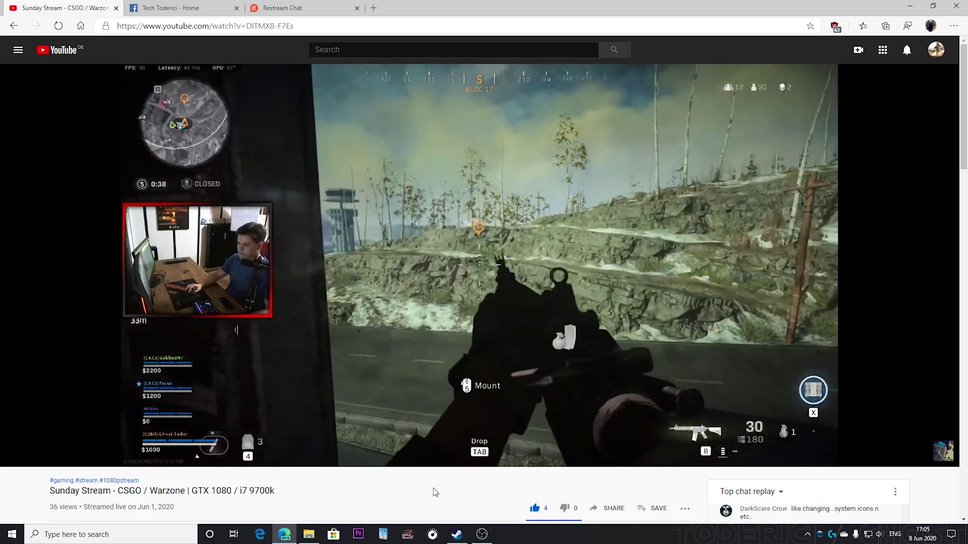
- Seek to a later point, then an earlier point in the recording
mouse_move(438, 427)
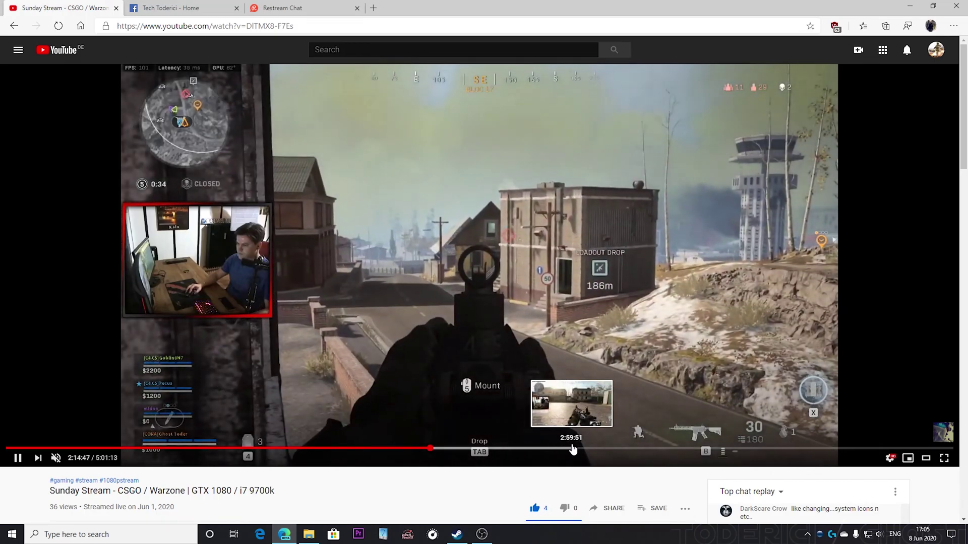
click(573, 448)
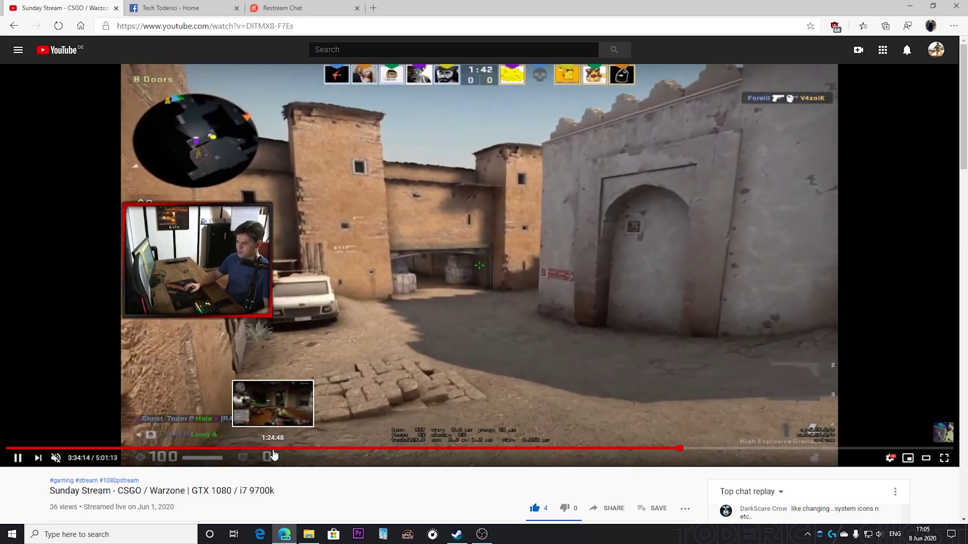
click(269, 451)
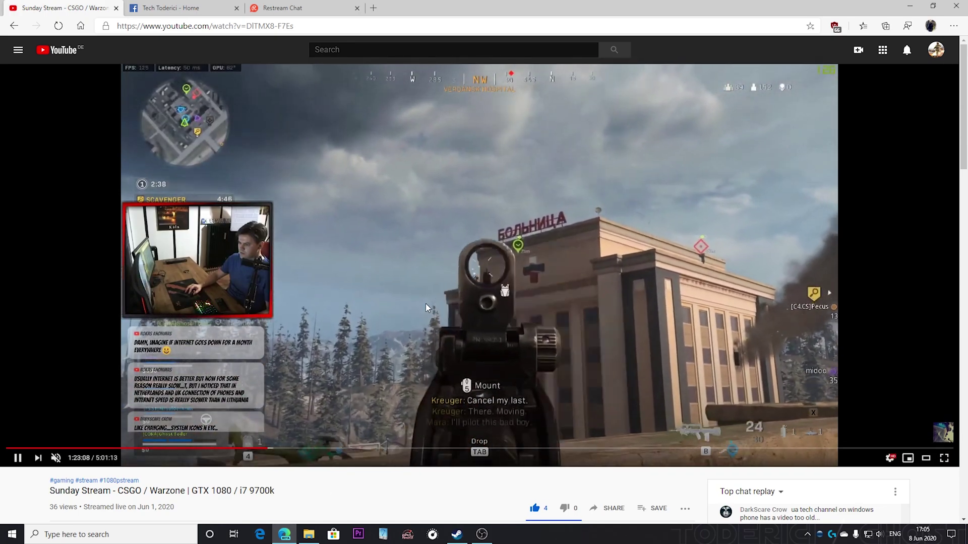
double_click(412, 306)
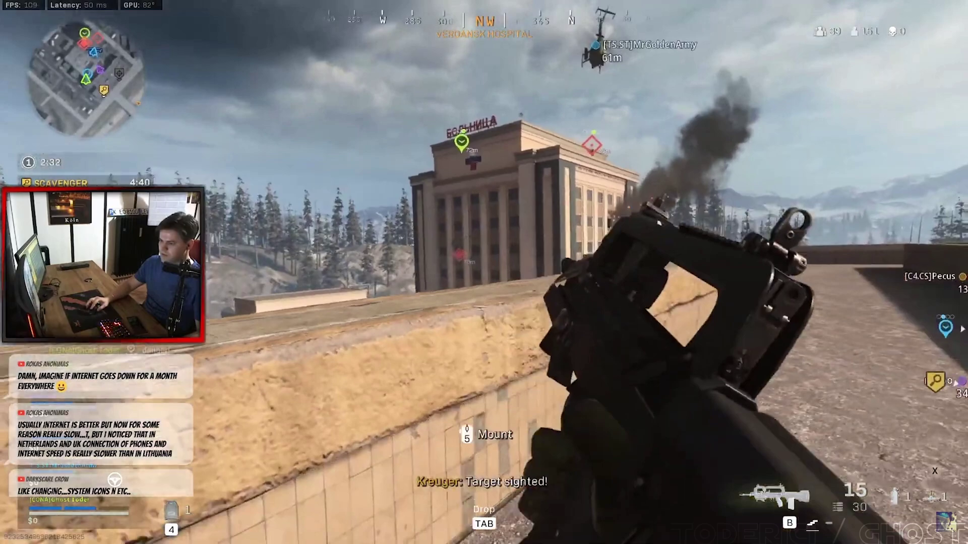
key(Escape)
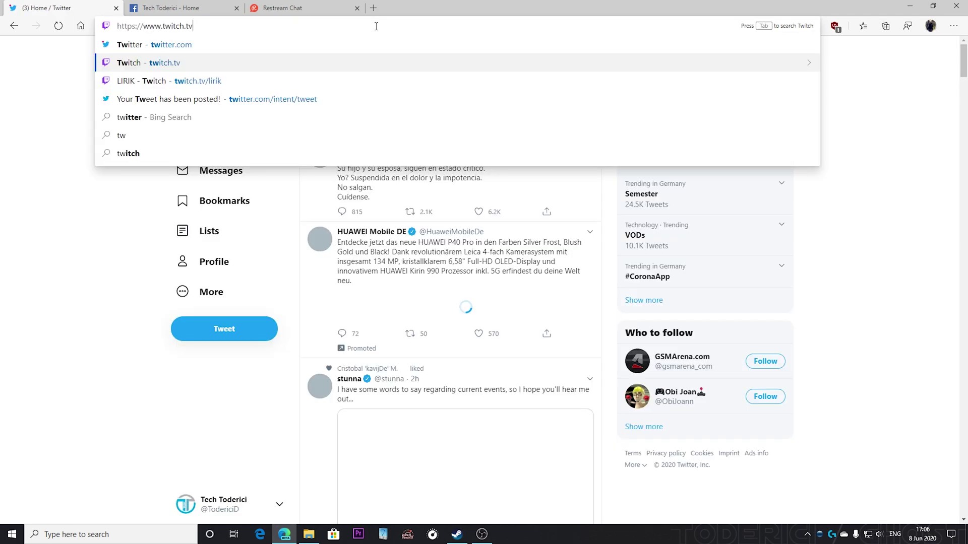
- Go to twitch.tv, open your channel's Videos and play the most recent broadcast
key(Return)
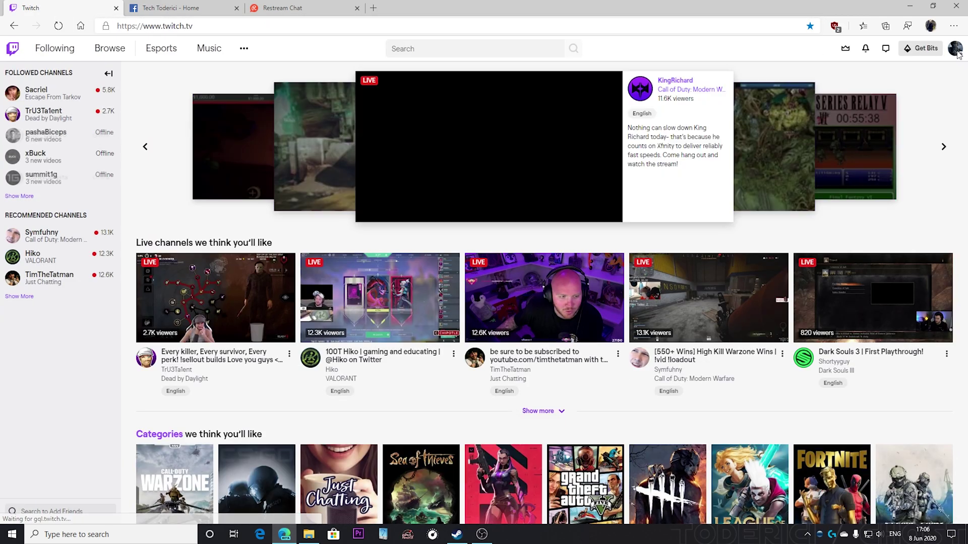
click(954, 53)
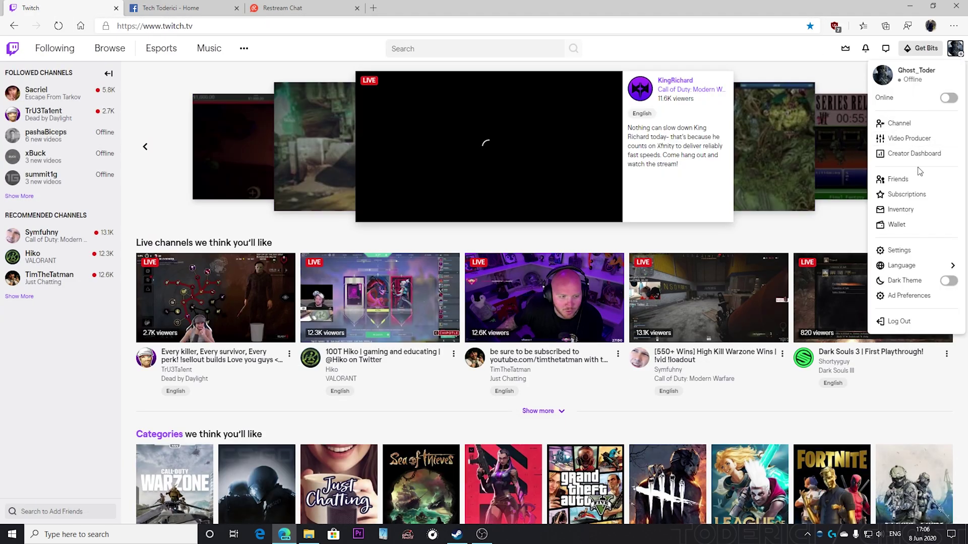
click(901, 124)
click(469, 73)
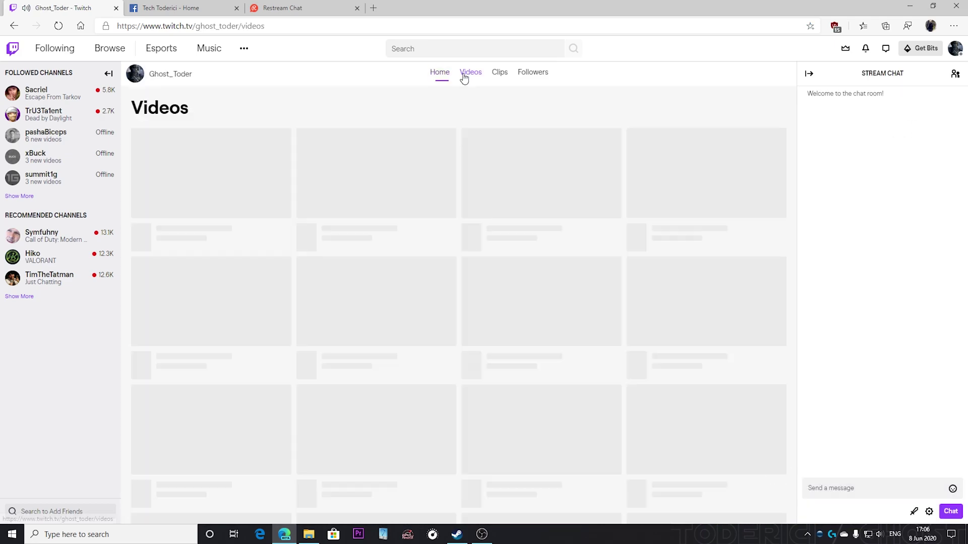
click(209, 219)
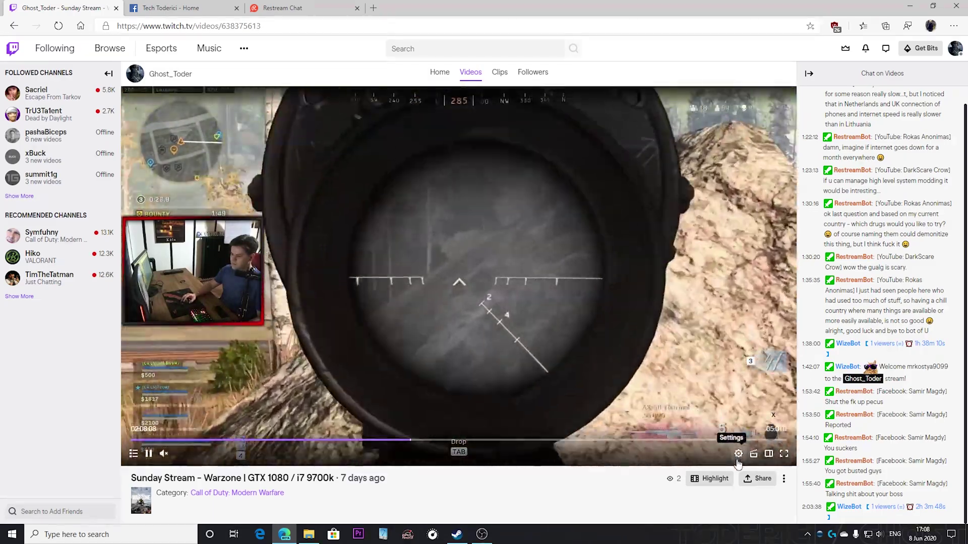
click(738, 453)
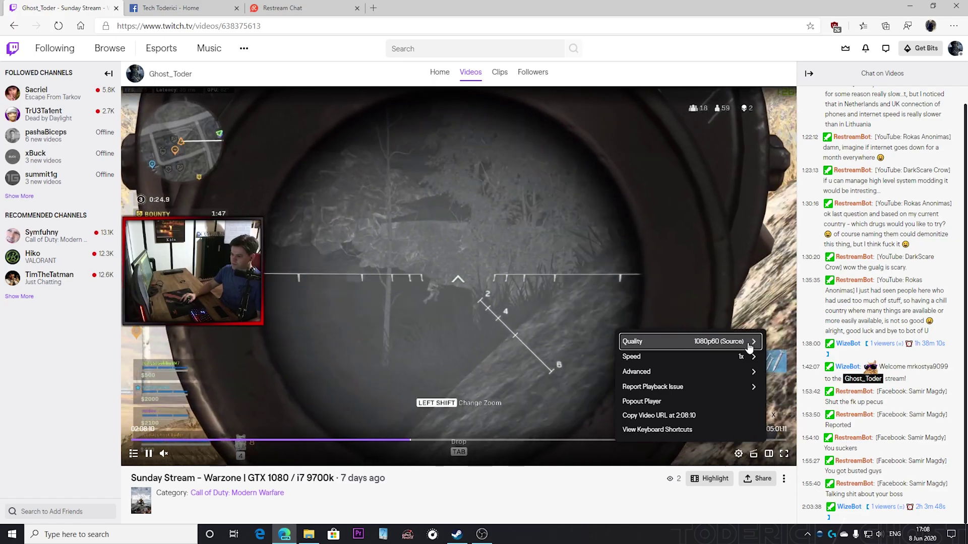
click(750, 342)
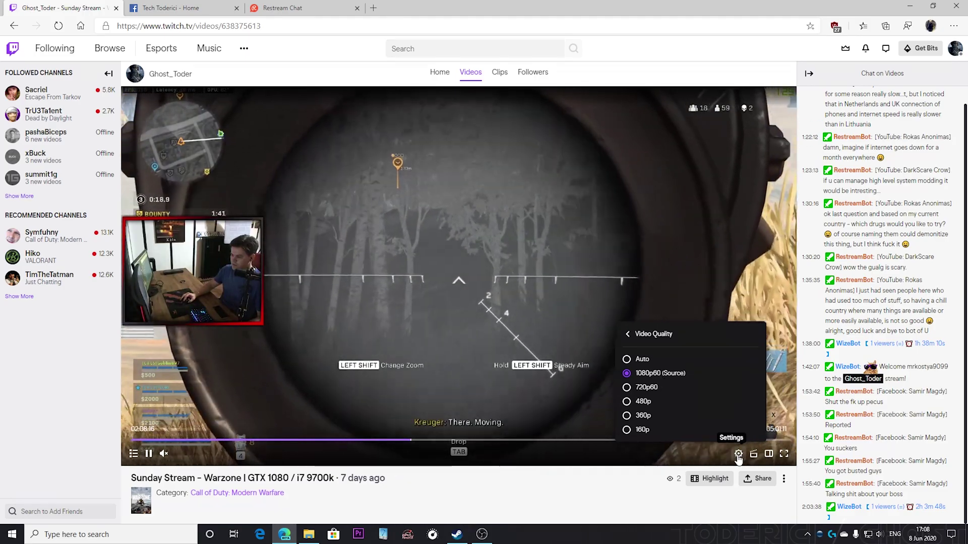
click(738, 454)
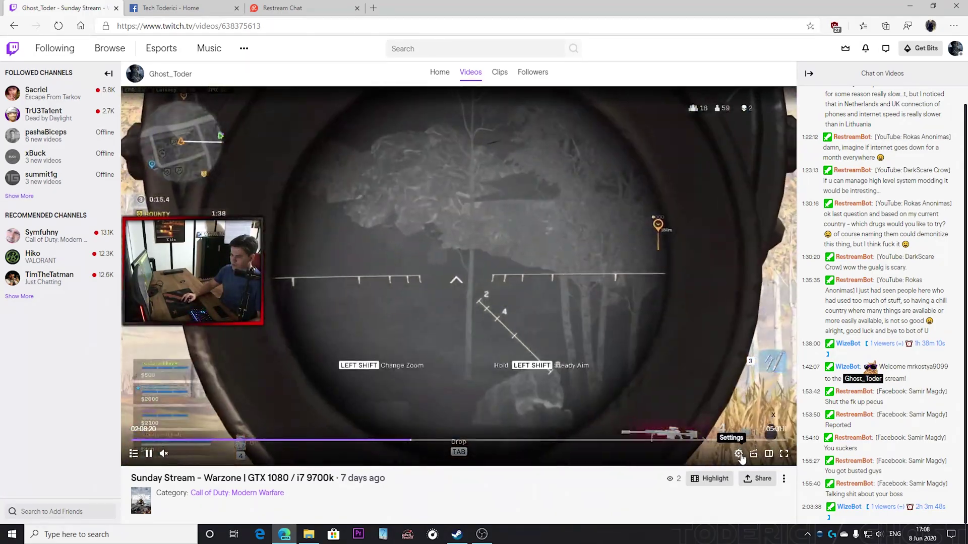
click(738, 454)
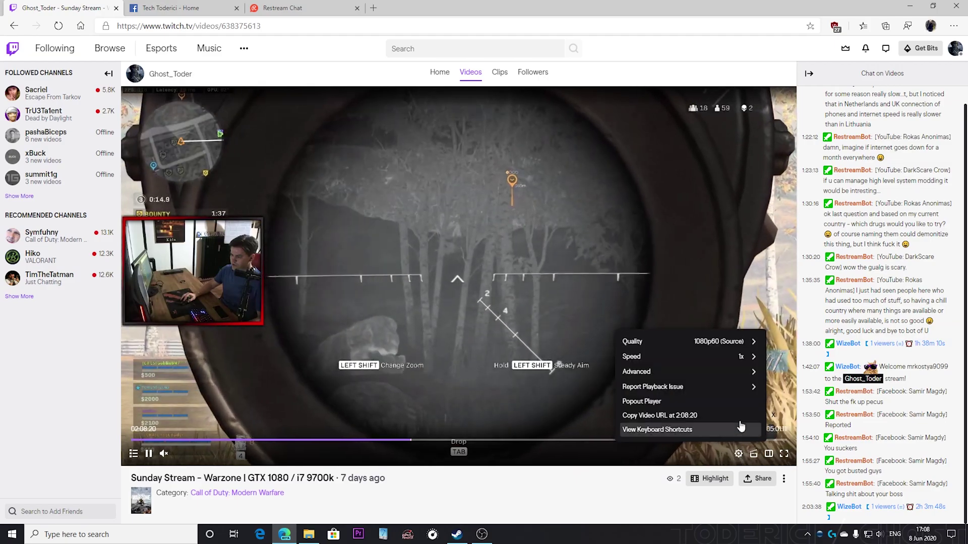
click(665, 339)
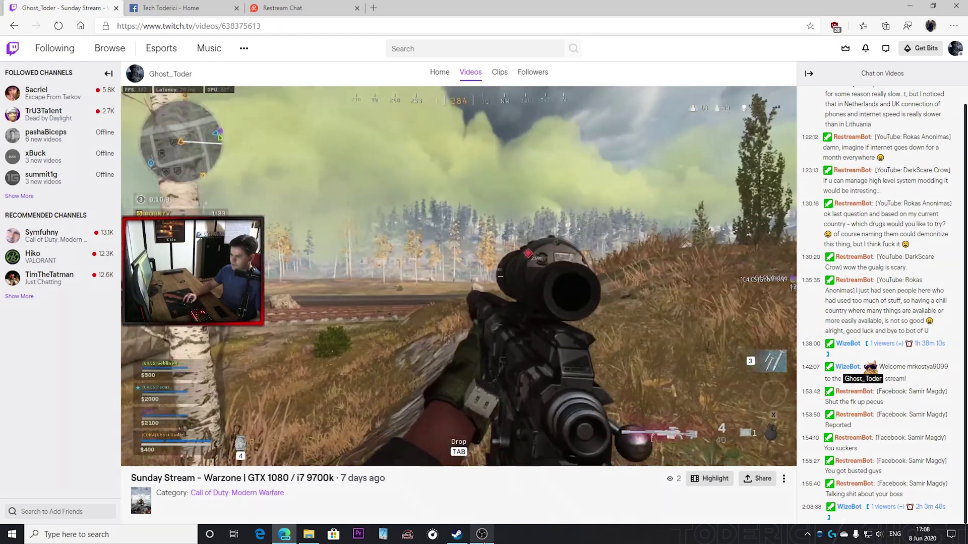
mouse_move(481, 535)
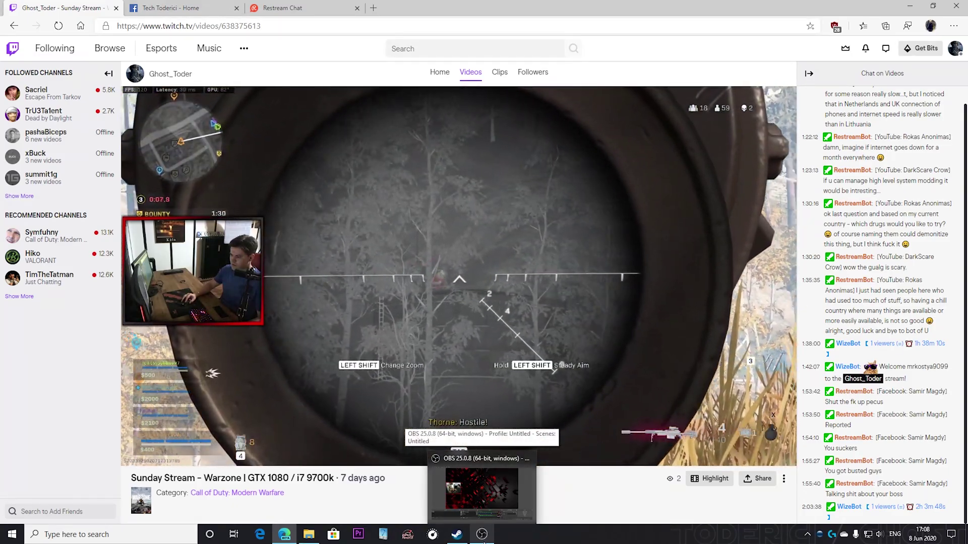
- Bring OBS Studio to the front and open its Settings on the Output page
click(481, 488)
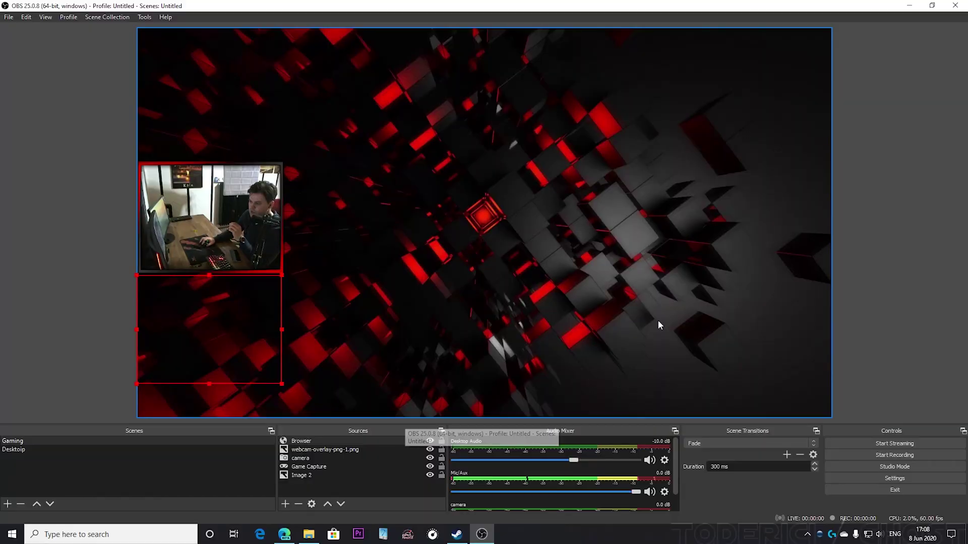
click(863, 477)
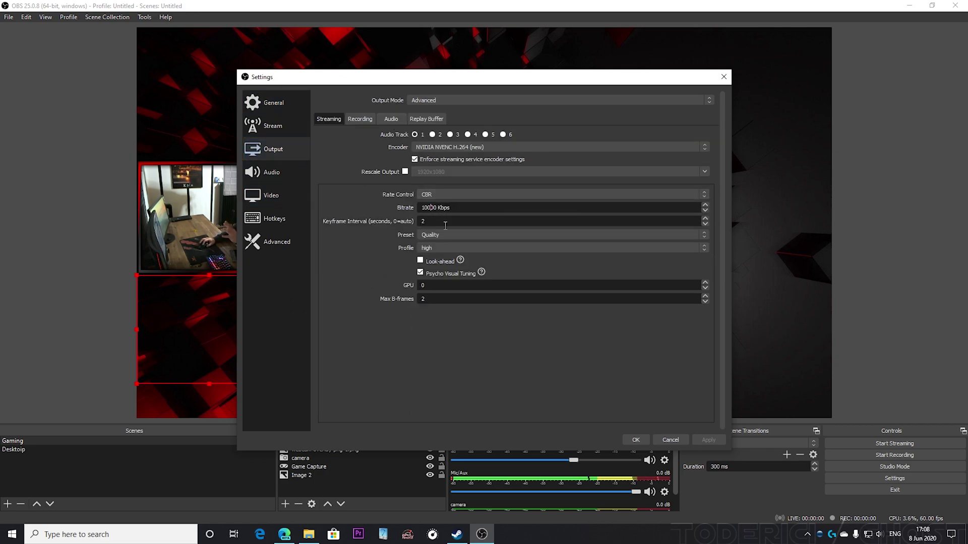
- Drop the Twitch broadcast to 720p60, then reopen the quality list
click(284, 535)
click(738, 454)
click(670, 373)
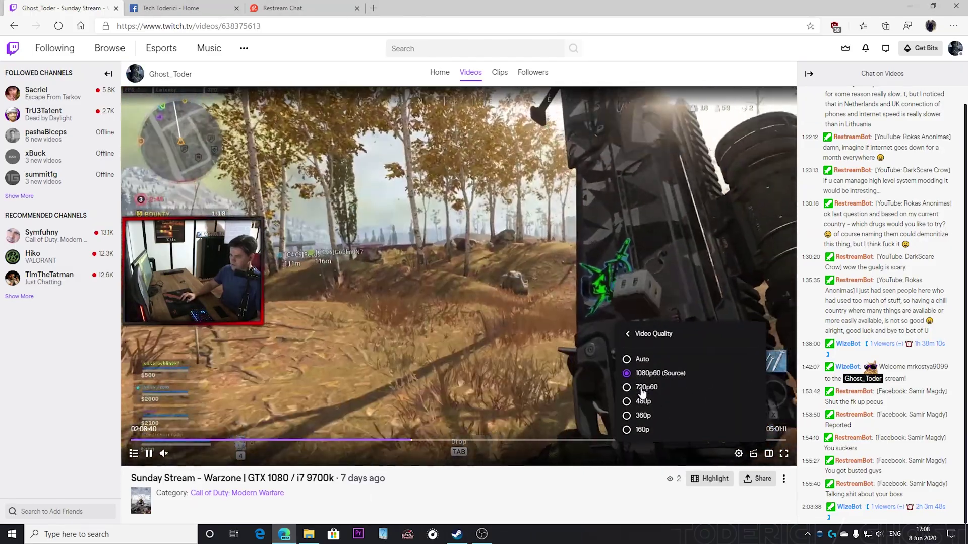
click(643, 388)
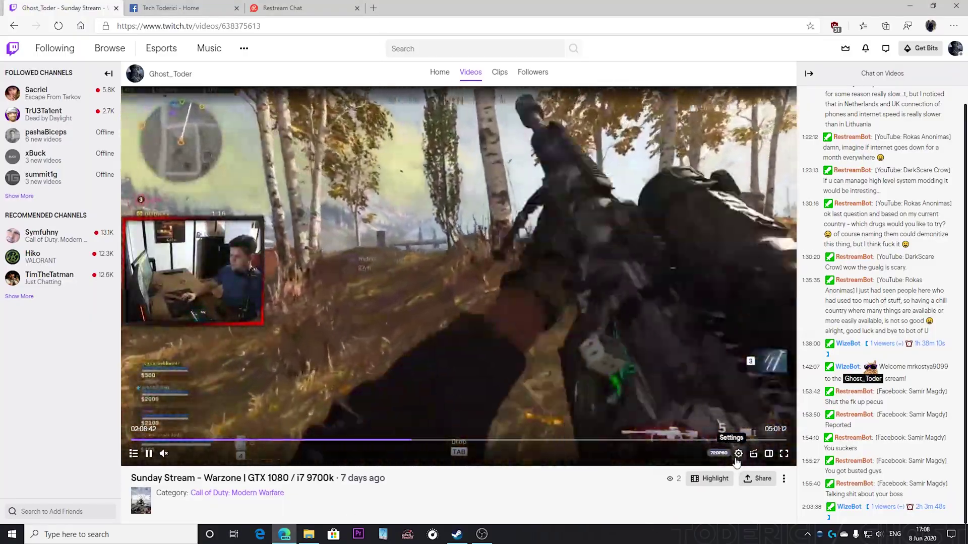
click(738, 454)
click(739, 334)
- Restore the Twitch broadcast to 1080p60 (Source) quality
click(653, 373)
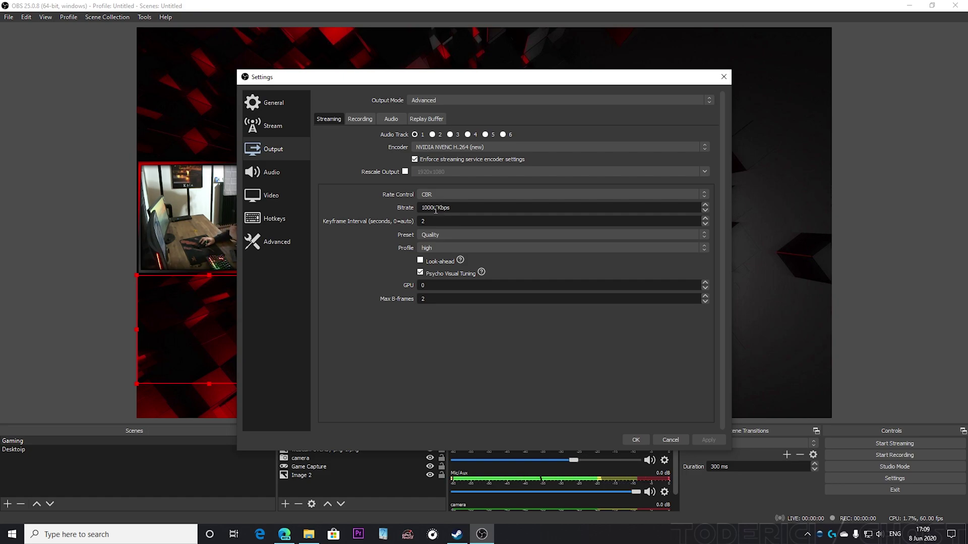
- Return to the Twitch broadcast and seek ahead to the Counter-Strike part
click(284, 536)
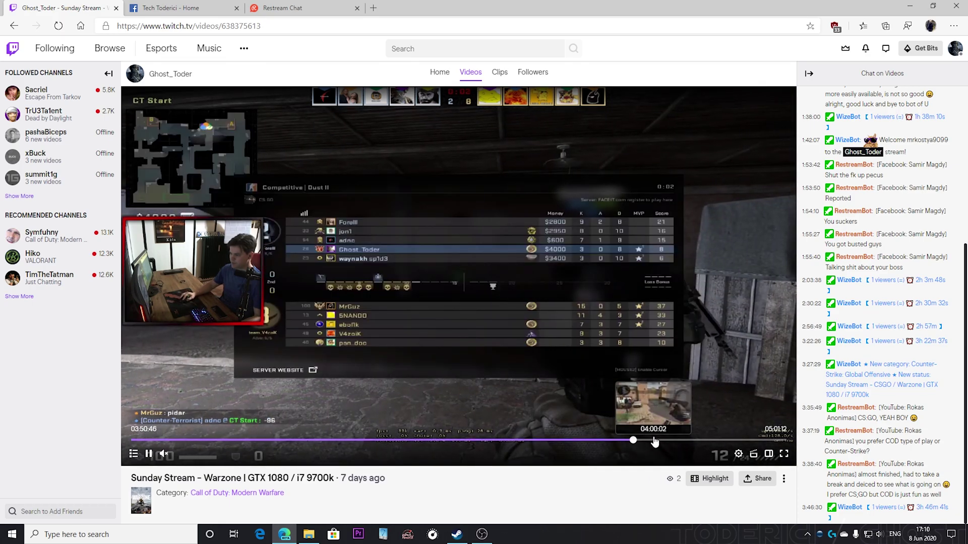
click(654, 441)
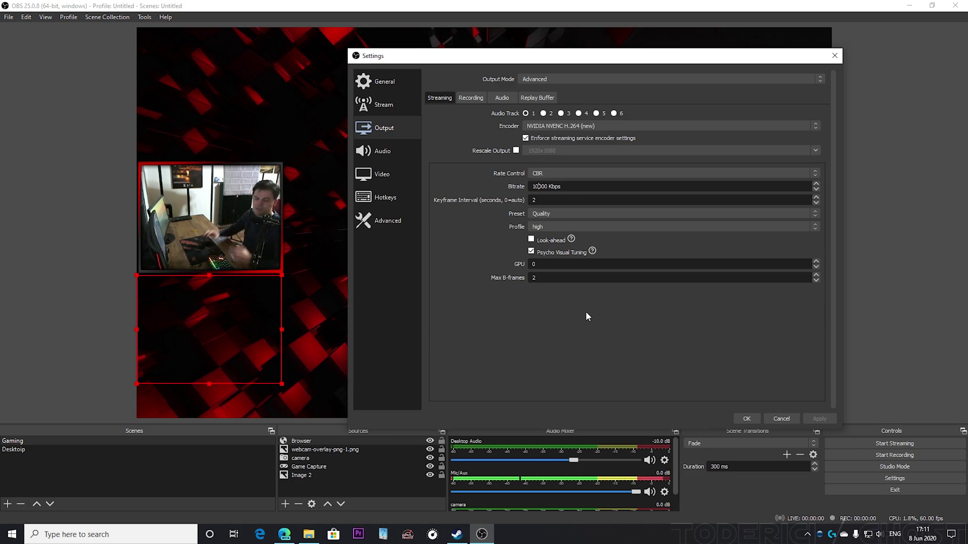
- Confirm Process Priority shows Above Normal on the Advanced page, then close Settings
click(389, 225)
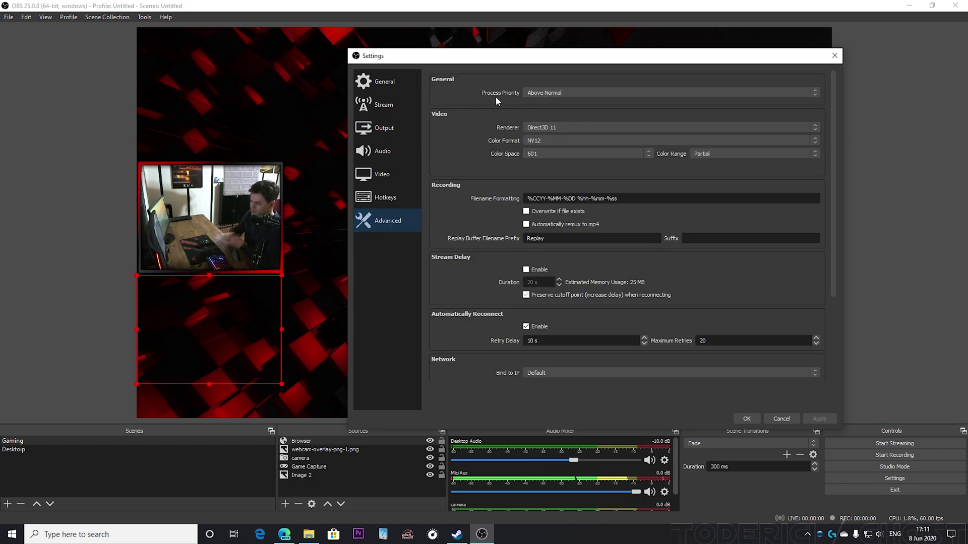
click(835, 56)
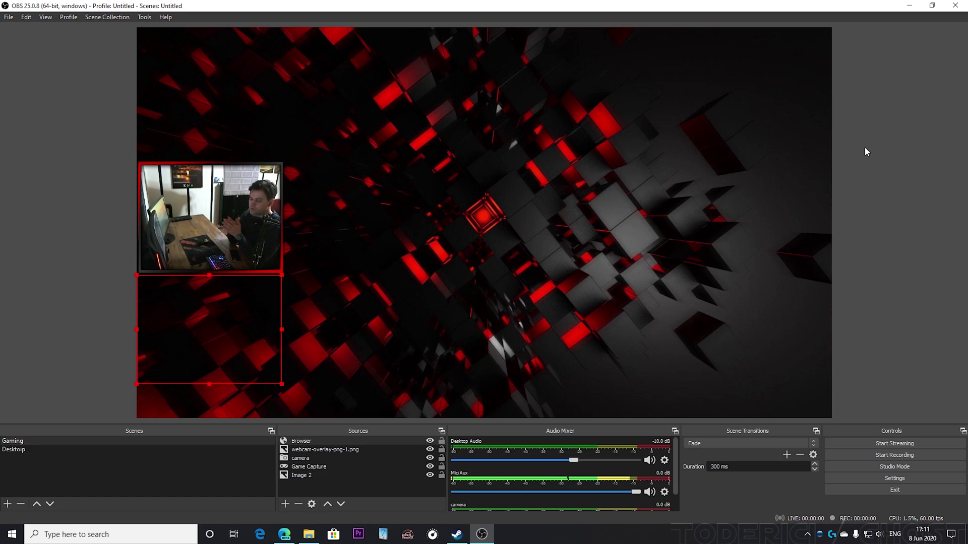